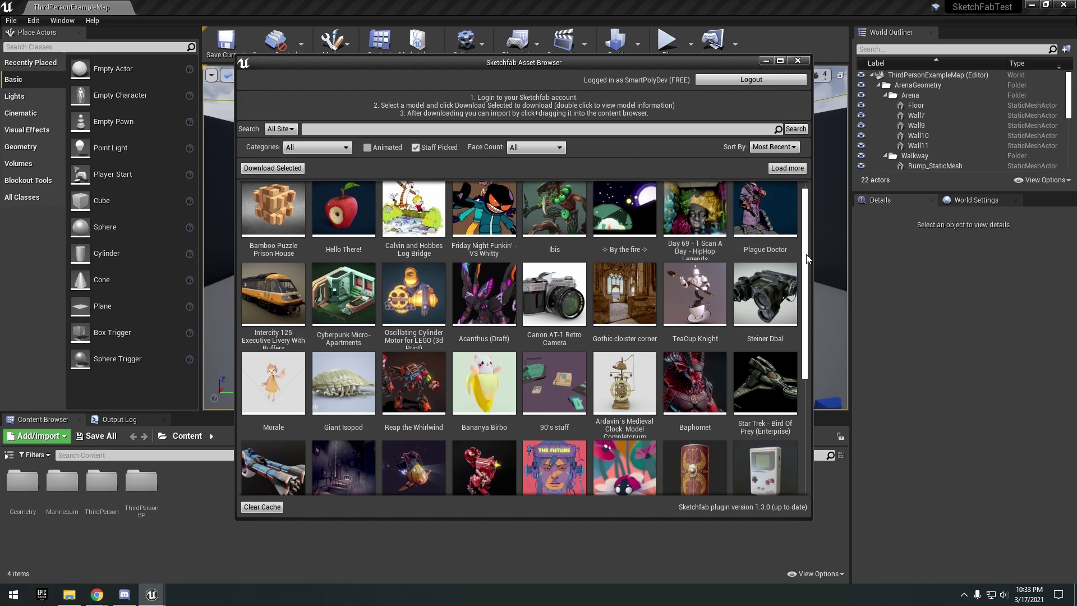
pyautogui.scroll(-2, 803, 258)
pyautogui.scroll(2, 799, 263)
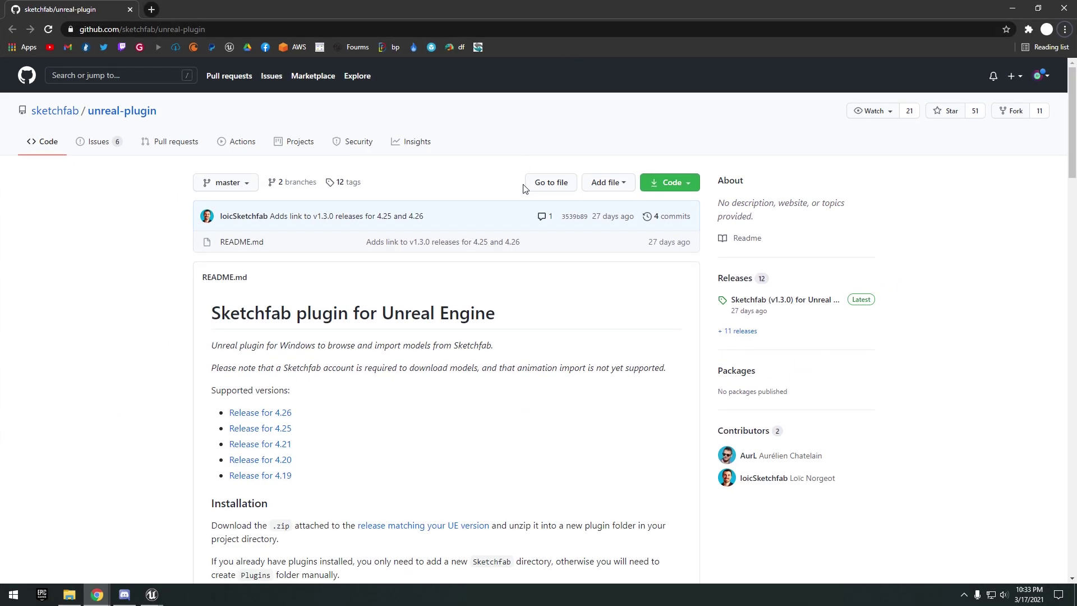
# - Review the supported Unreal Engine versions and installation notes in the Sketchfab plugin's GitHub README
pyautogui.scroll(-2, 500, 199)
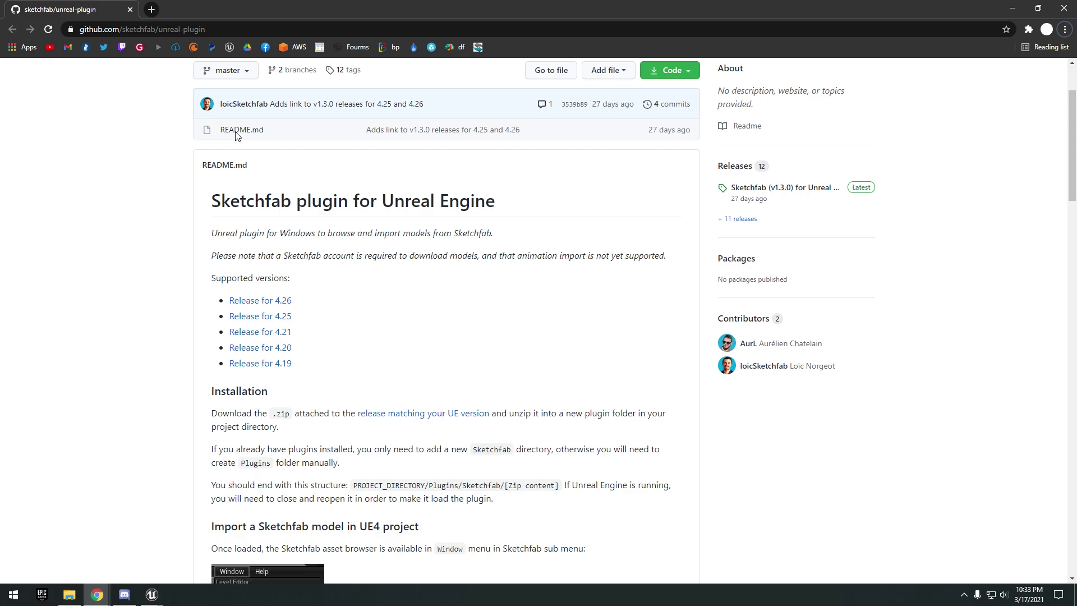
pyautogui.scroll(-1, 236, 137)
pyautogui.moveTo(272, 220); pyautogui.dragTo(306, 220)
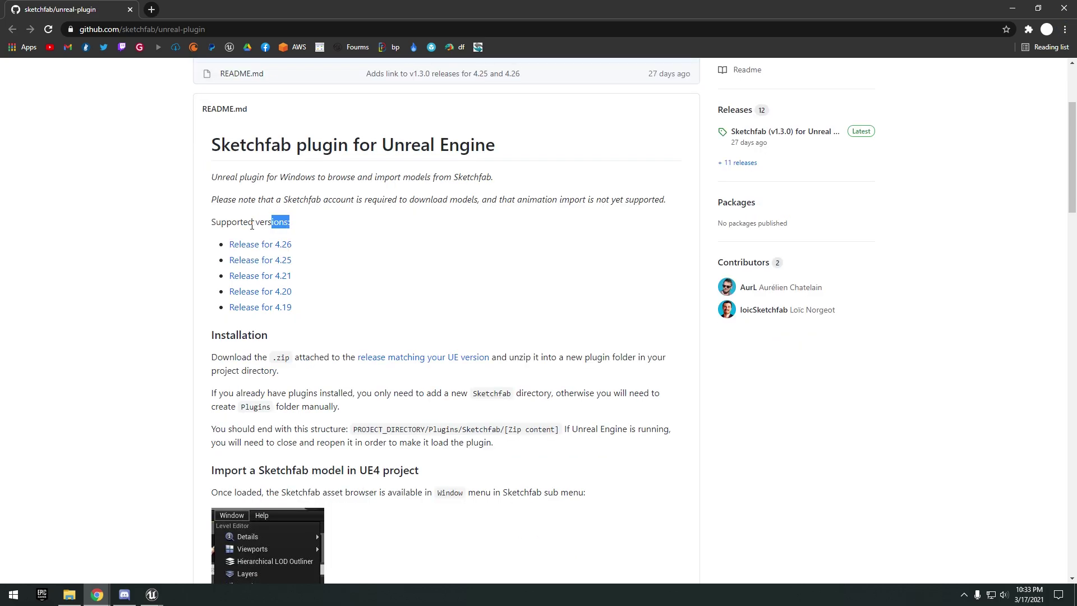
pyautogui.moveTo(231, 223); pyautogui.dragTo(343, 223)
pyautogui.scroll(-1, 344, 223)
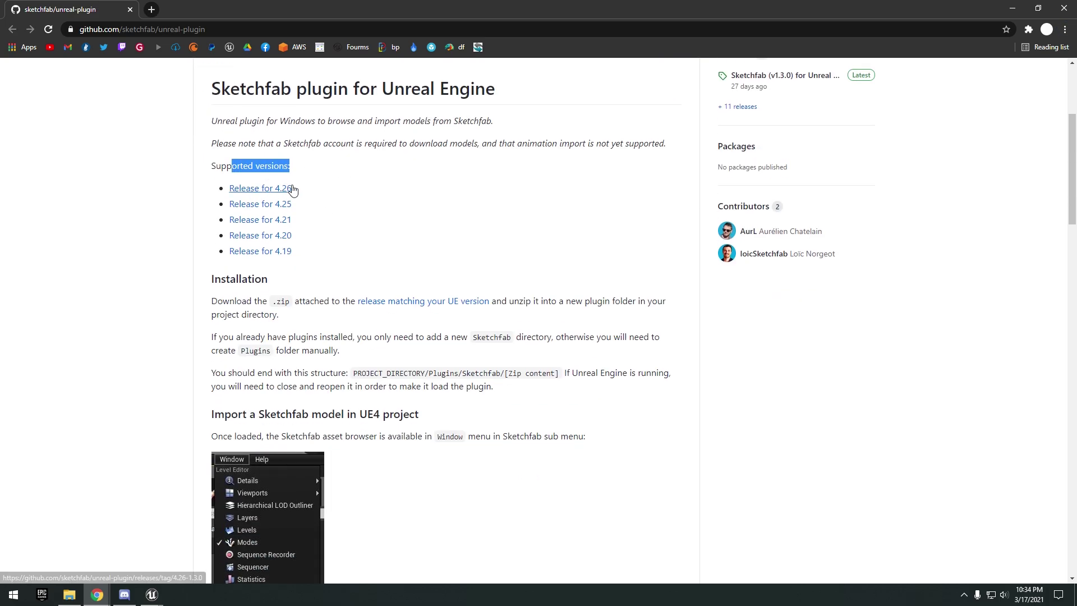
pyautogui.click(433, 200)
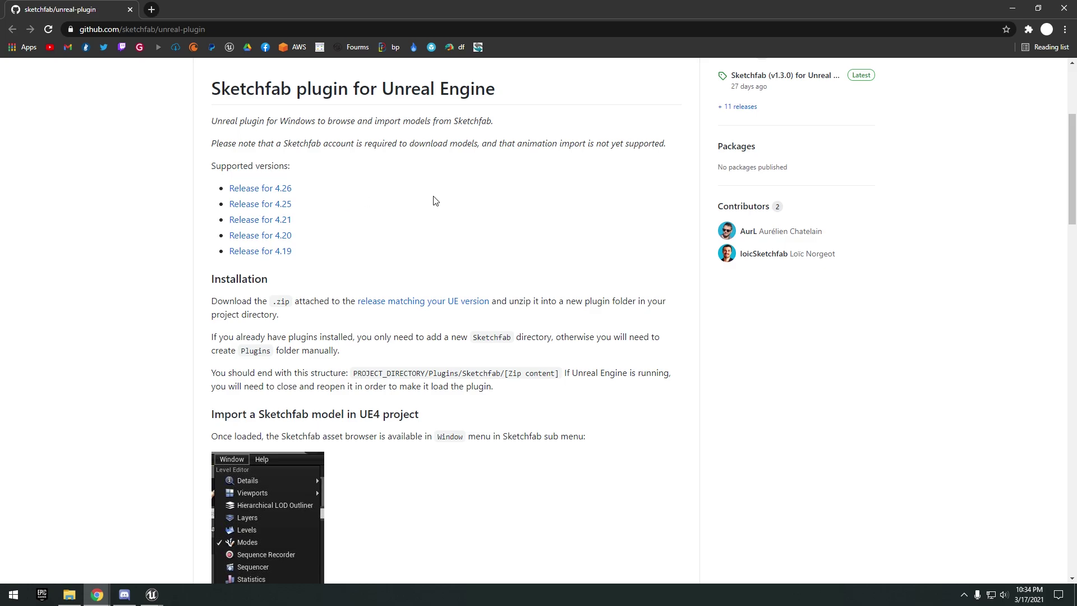
pyautogui.scroll(2, 495, 194)
pyautogui.moveTo(220, 211); pyautogui.dragTo(500, 216)
pyautogui.click(500, 216)
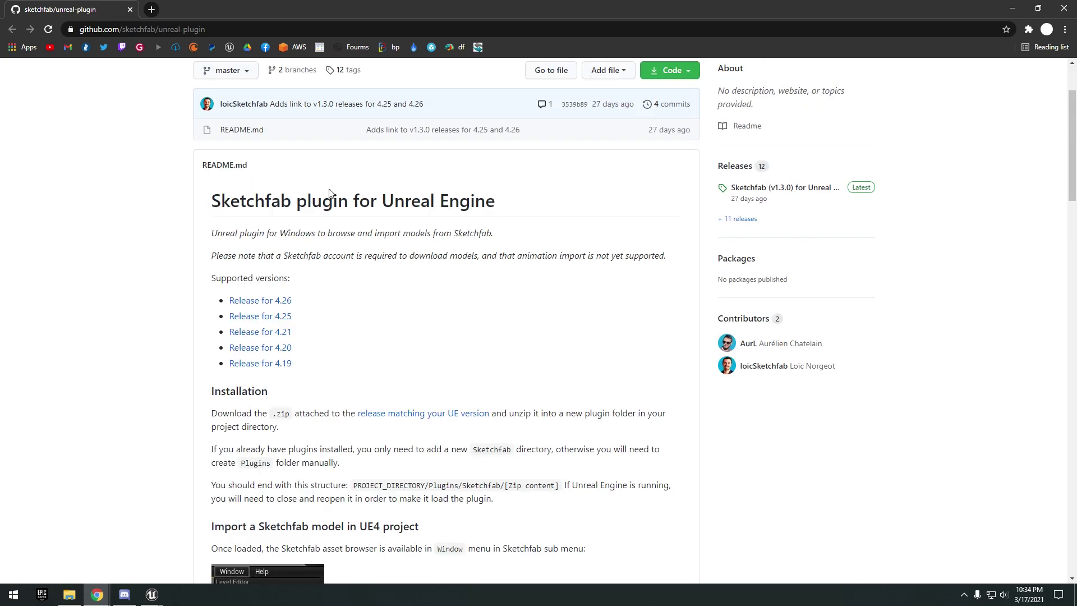
# - Read the README's authentication and Asset Browser UI sections, including the screenshot of the asset browser
pyautogui.scroll(-9, 443, 219)
pyautogui.scroll(-7, 441, 219)
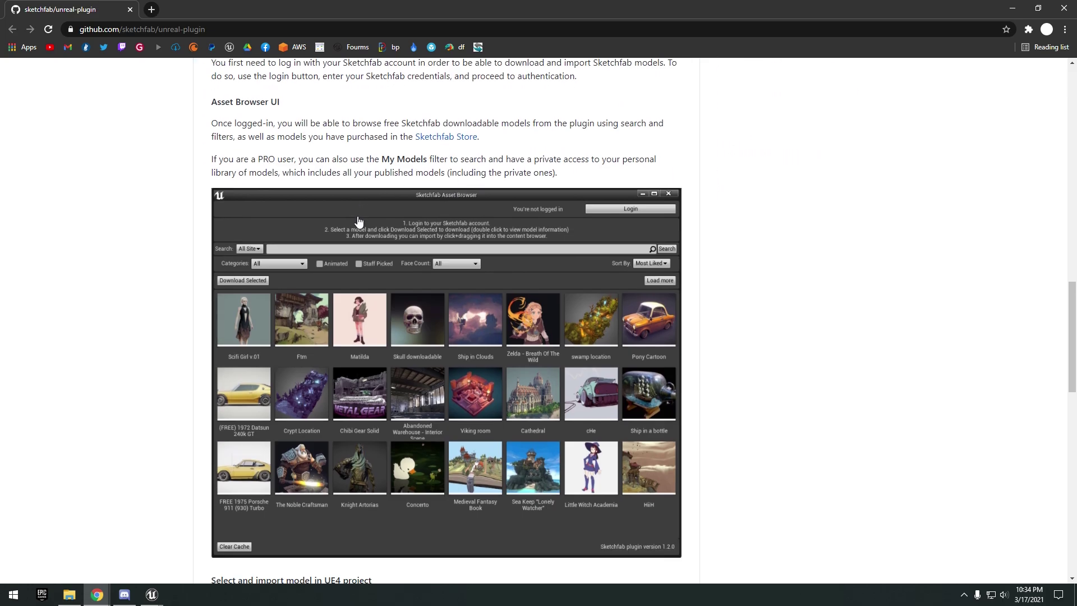
pyautogui.scroll(-1, 359, 222)
pyautogui.scroll(-2, 608, 377)
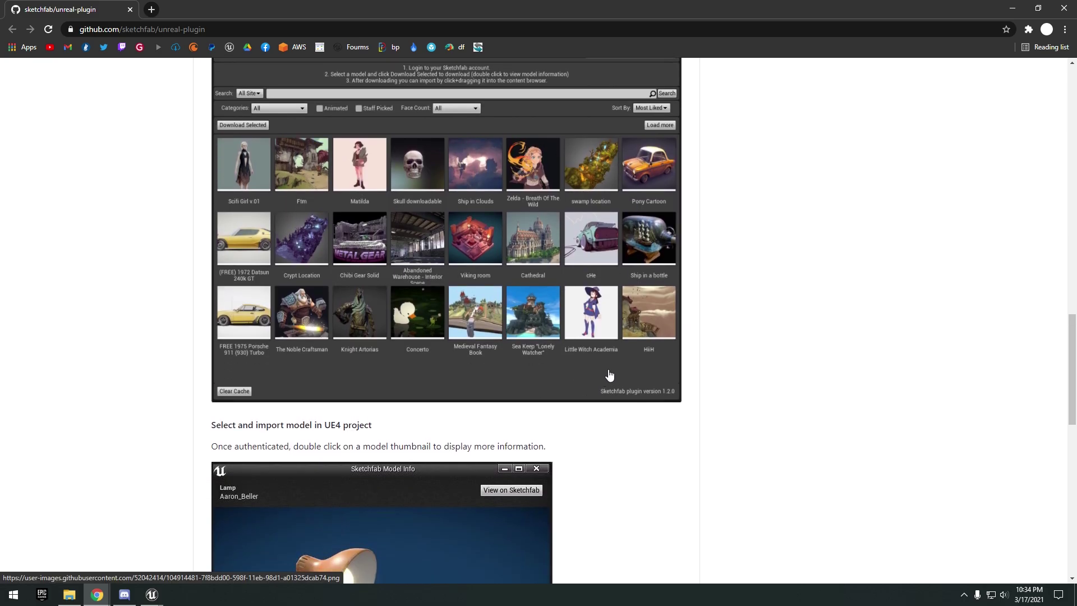
pyautogui.scroll(2, 721, 320)
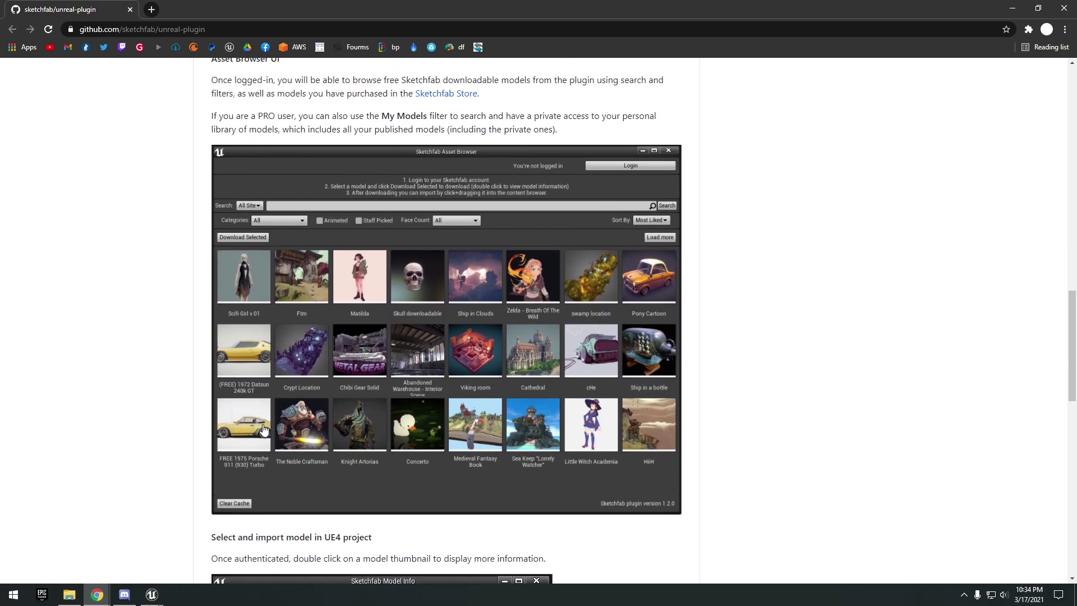
pyautogui.scroll(1, 477, 311)
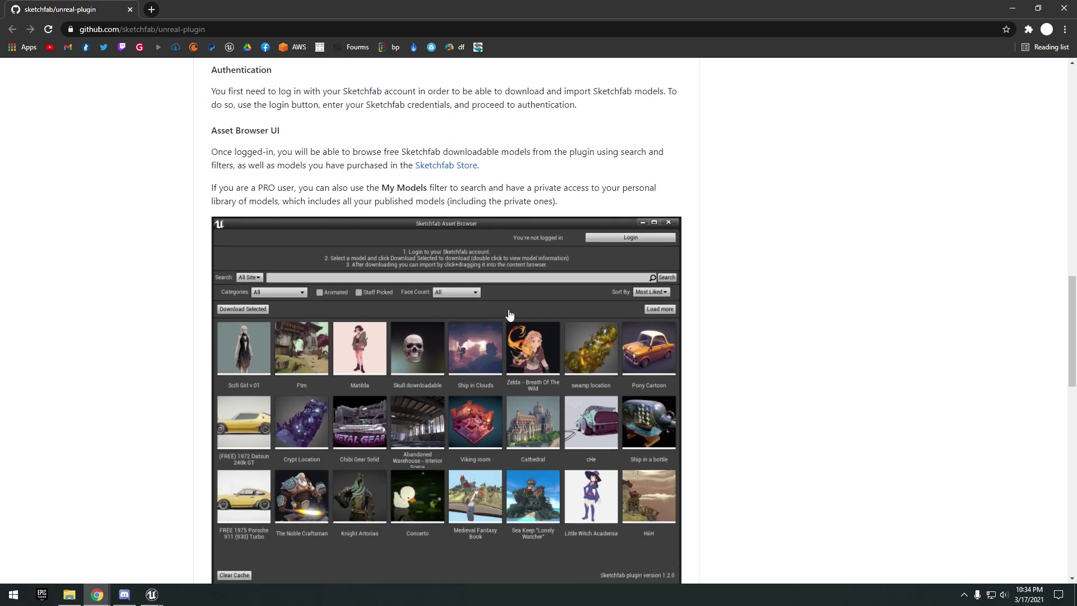
pyautogui.scroll(-1, 509, 314)
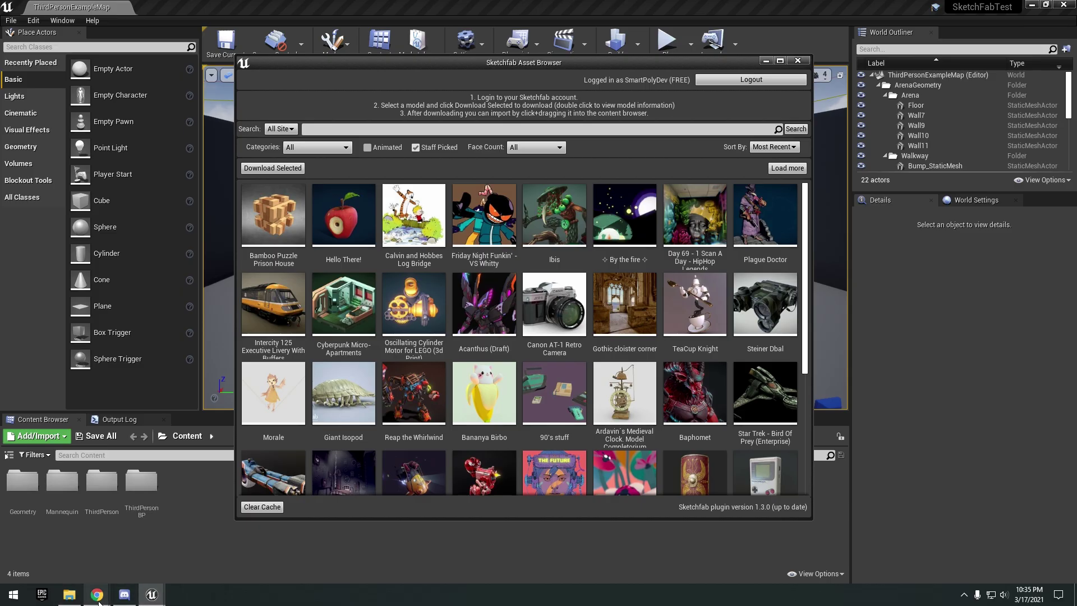
# - Switch to the sketchfab/unreal-plugin page in Chrome and open the plugin release for 4.26
pyautogui.click(99, 594)
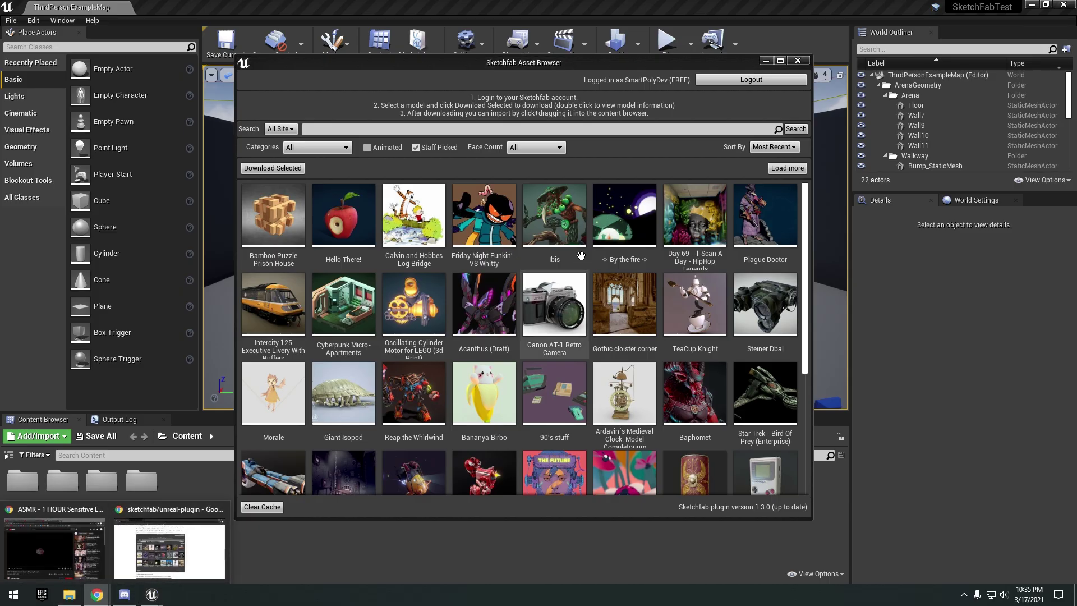
pyautogui.click(172, 554)
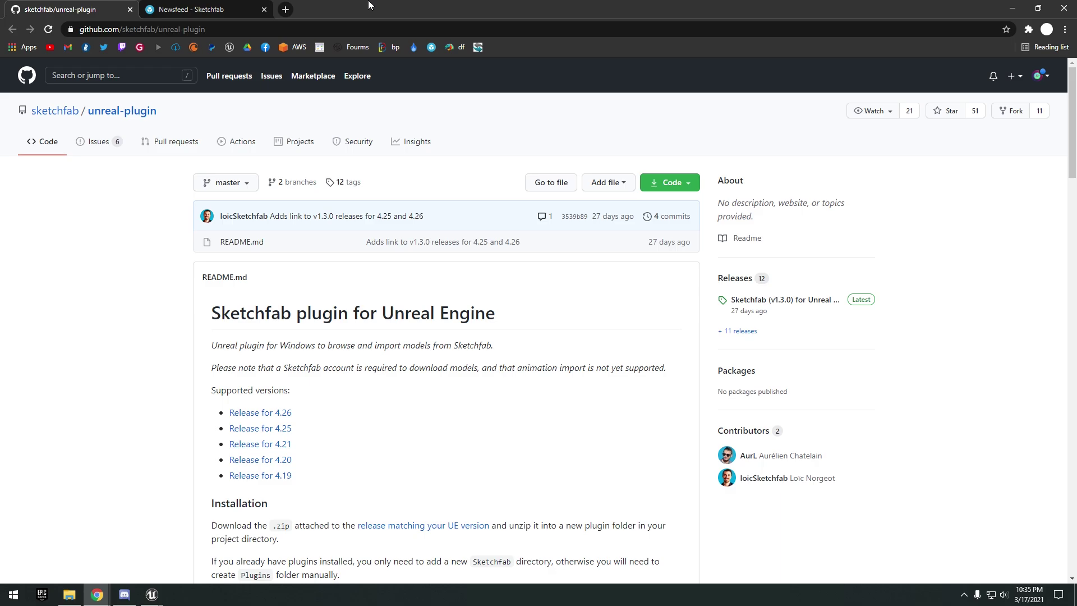
pyautogui.click(283, 414)
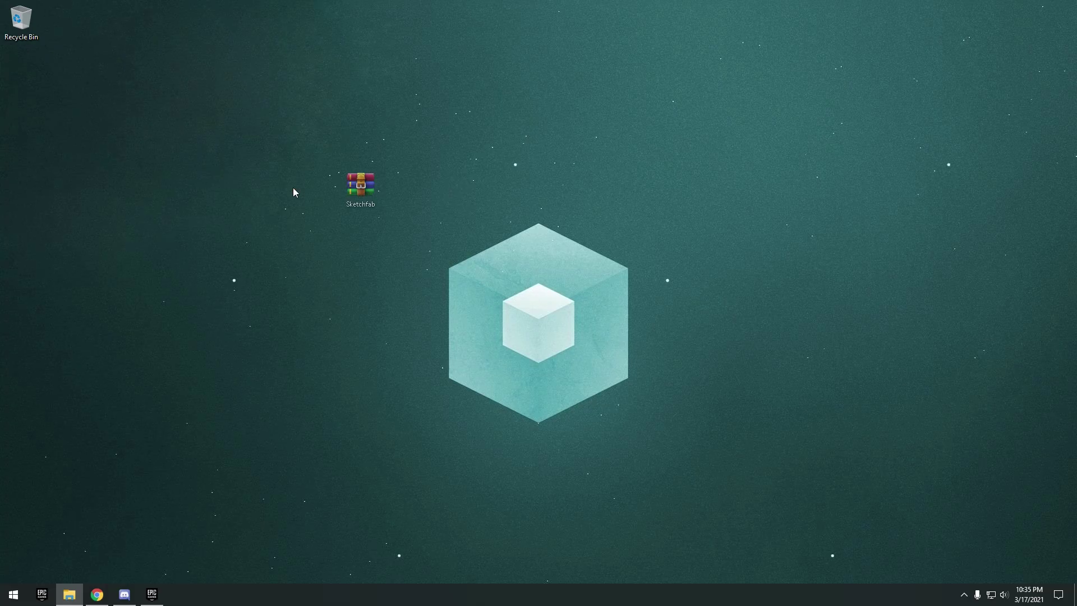
# - Extract the Sketchfab archive on the desktop into a Sketchfab folder
pyautogui.rightClick(206, 144)
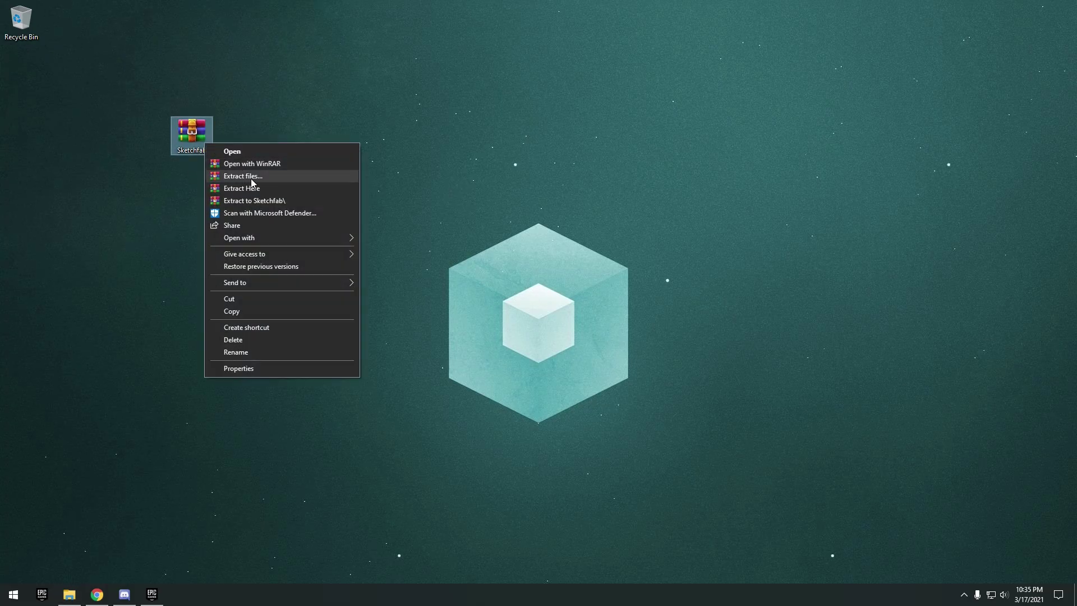
pyautogui.click(251, 176)
pyautogui.click(567, 411)
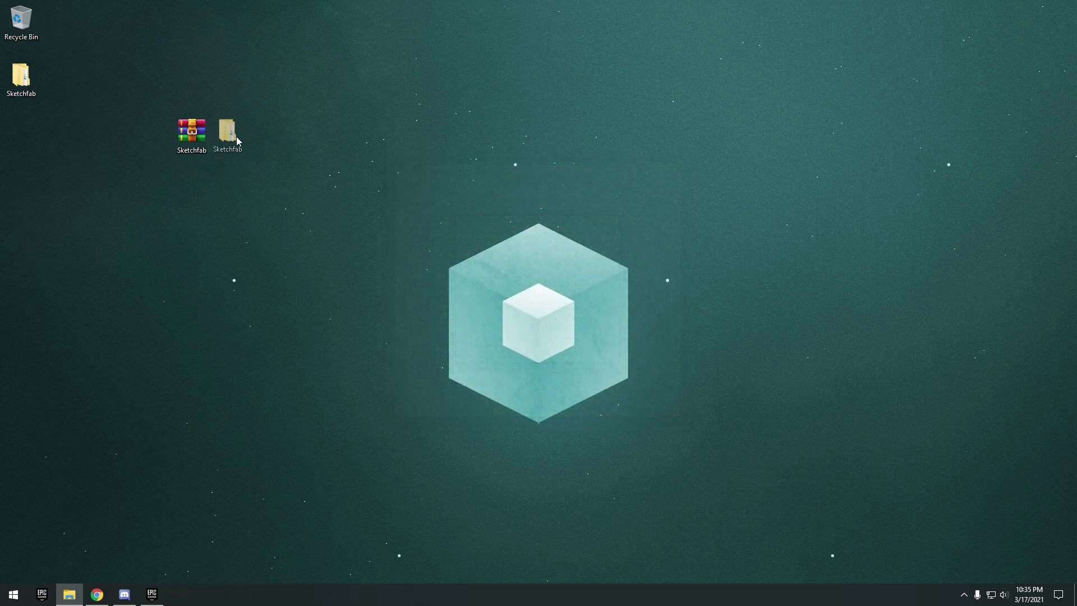
# - Create an Unreal Engine project from the Third Person template named SketchFabPlugin, and close the editor once it has loaded
pyautogui.click(151, 594)
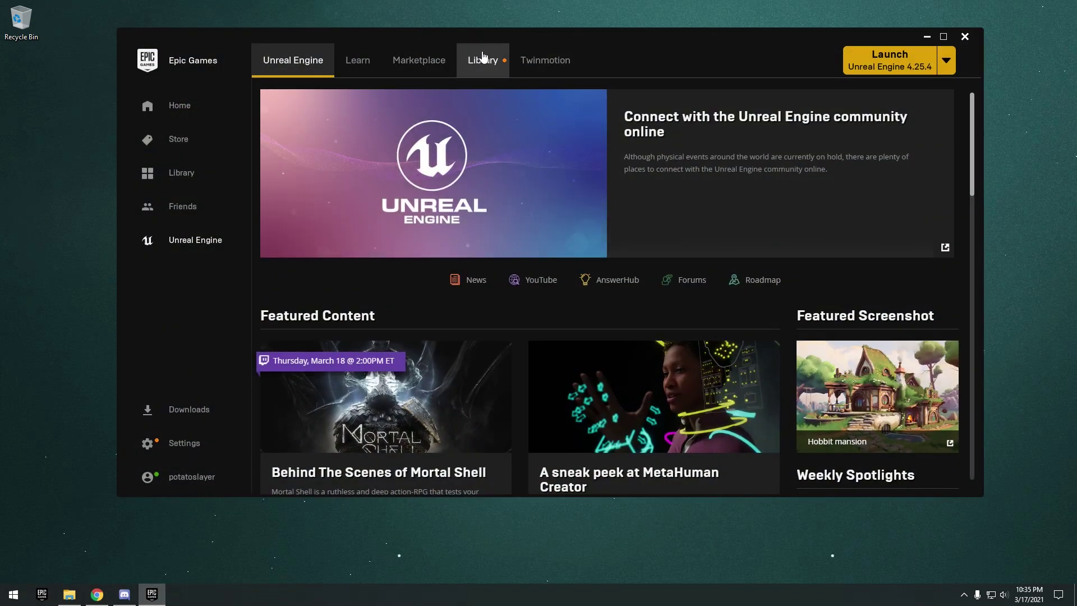
pyautogui.click(483, 60)
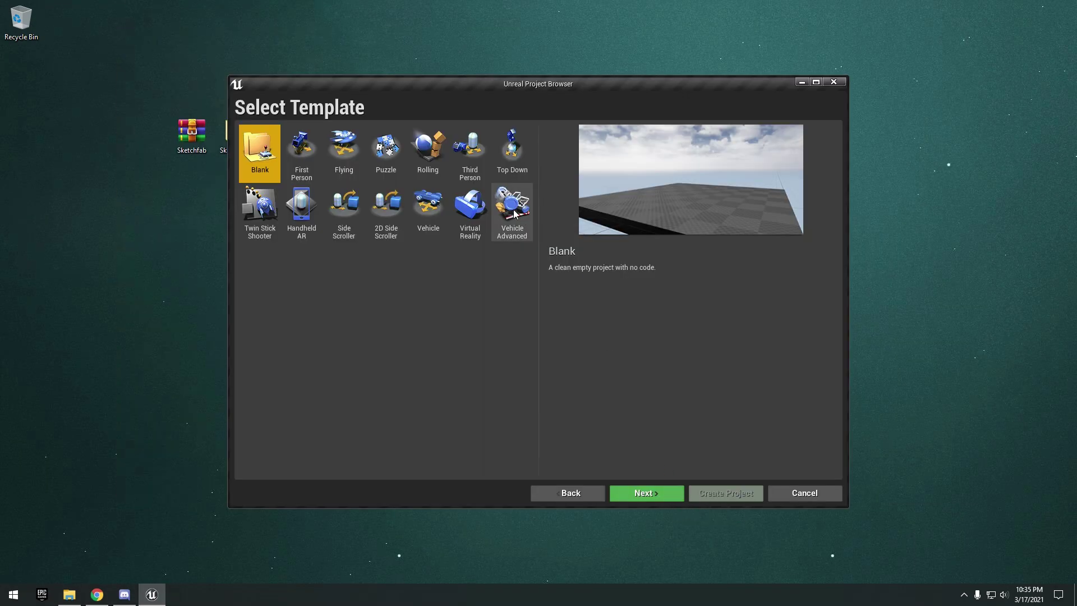
pyautogui.click(469, 163)
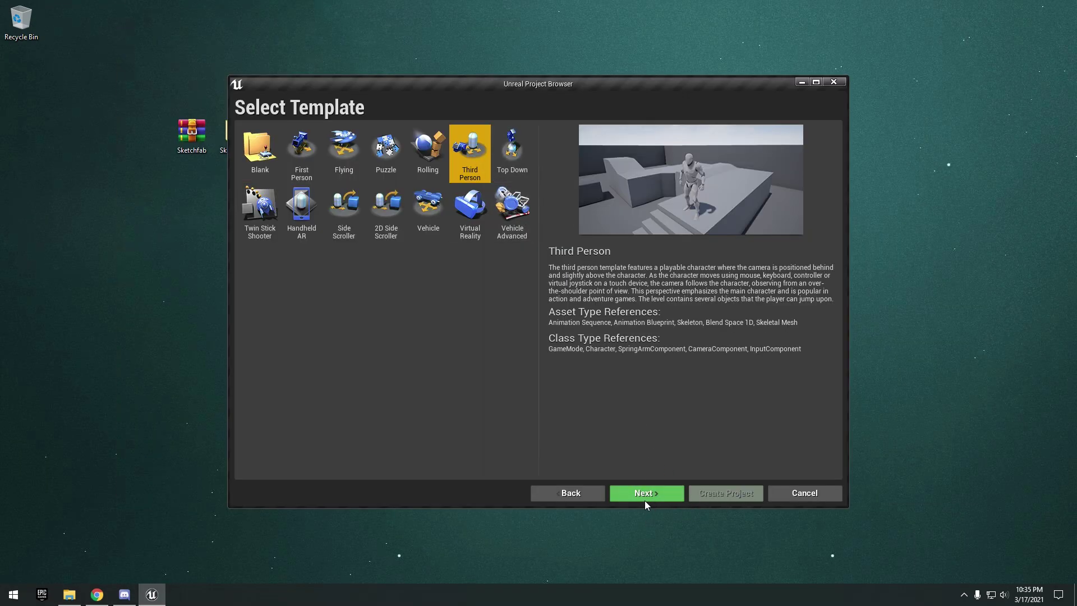
pyautogui.click(644, 491)
pyautogui.click(598, 456)
pyautogui.write('SketchFabPlugin')
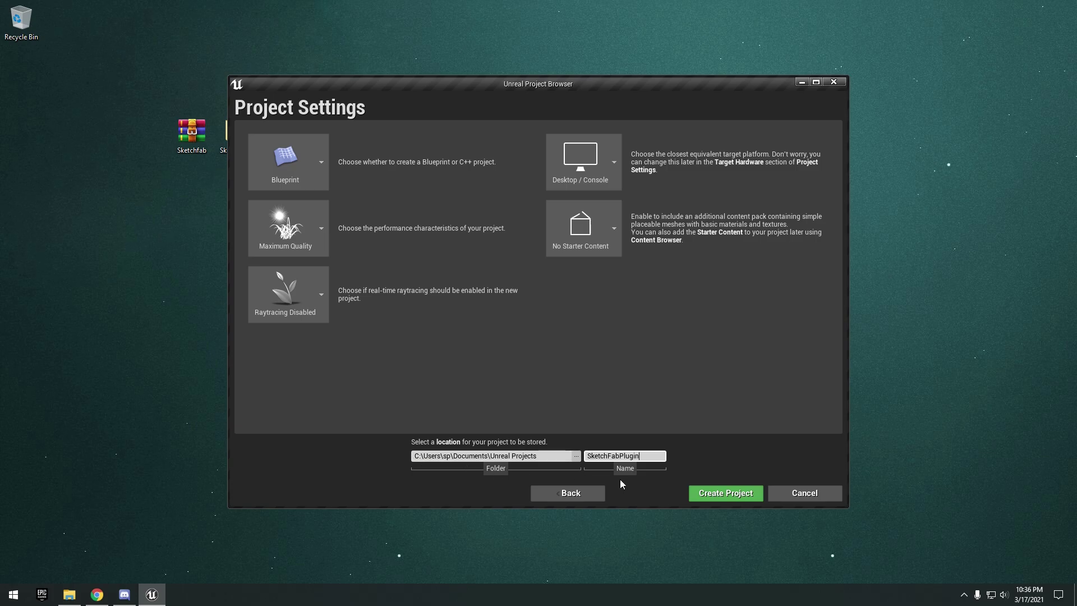
pyautogui.click(729, 493)
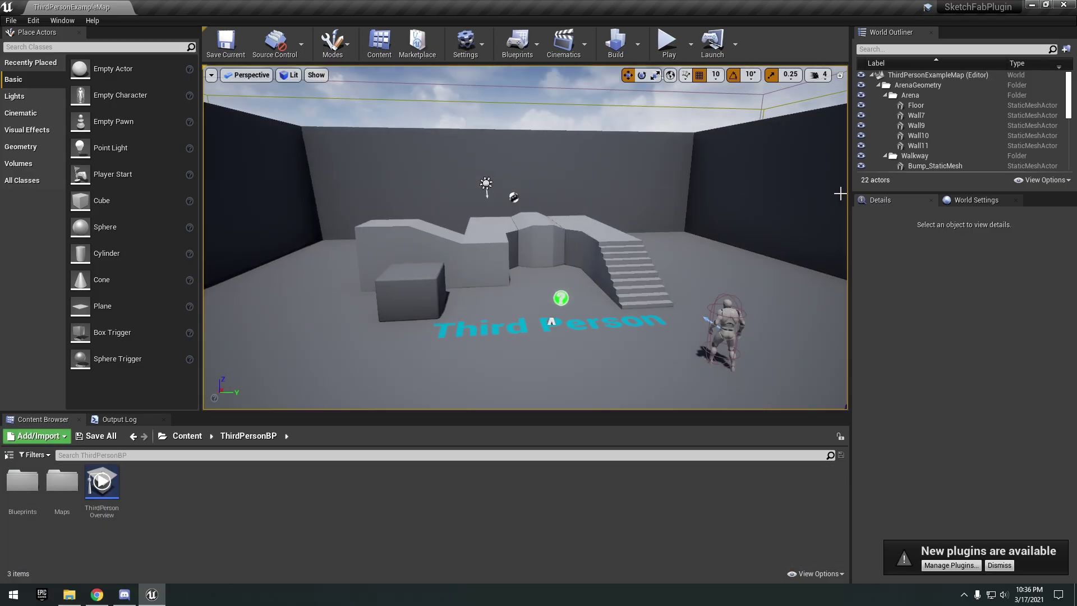
pyautogui.click(1060, 5)
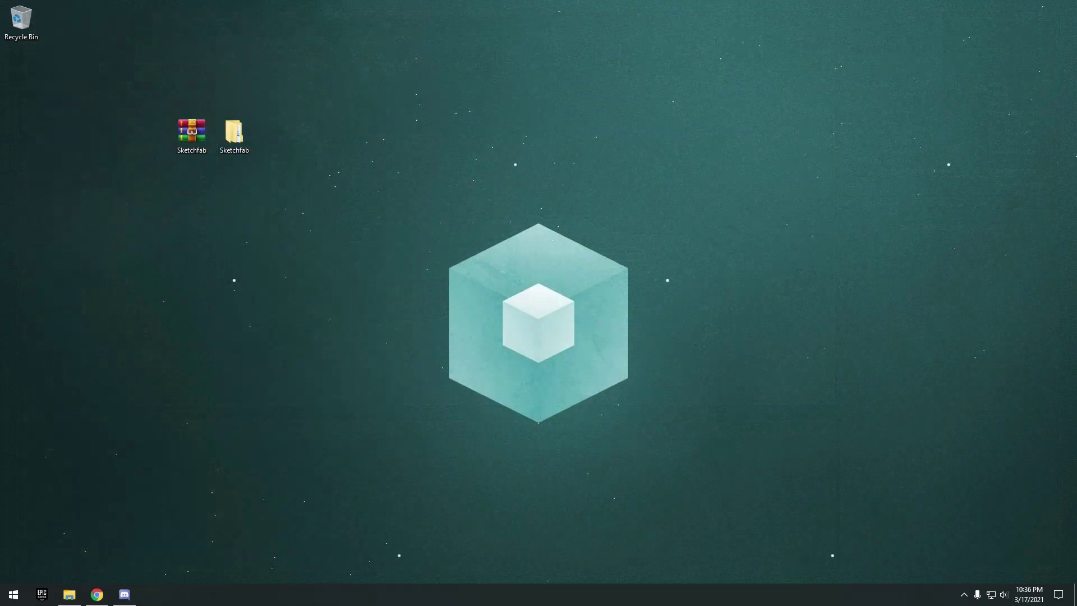
# - Show the SketchFabPlugin project's folder on disk from the Epic Games Launcher library and close the launcher
pyautogui.moveTo(1076, 183); pyautogui.dragTo(432, 103)
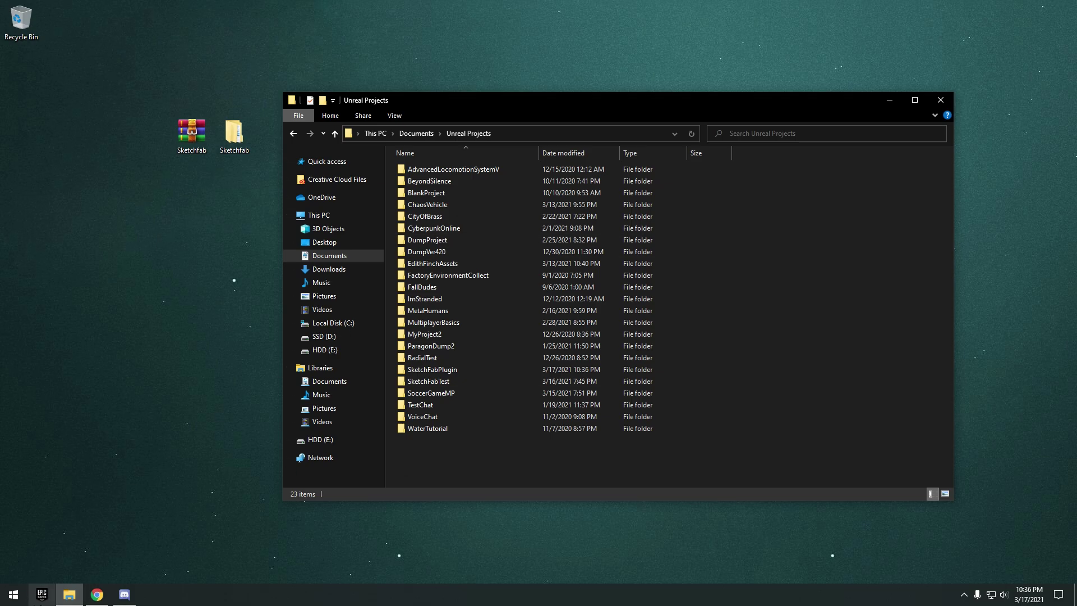
pyautogui.click(42, 594)
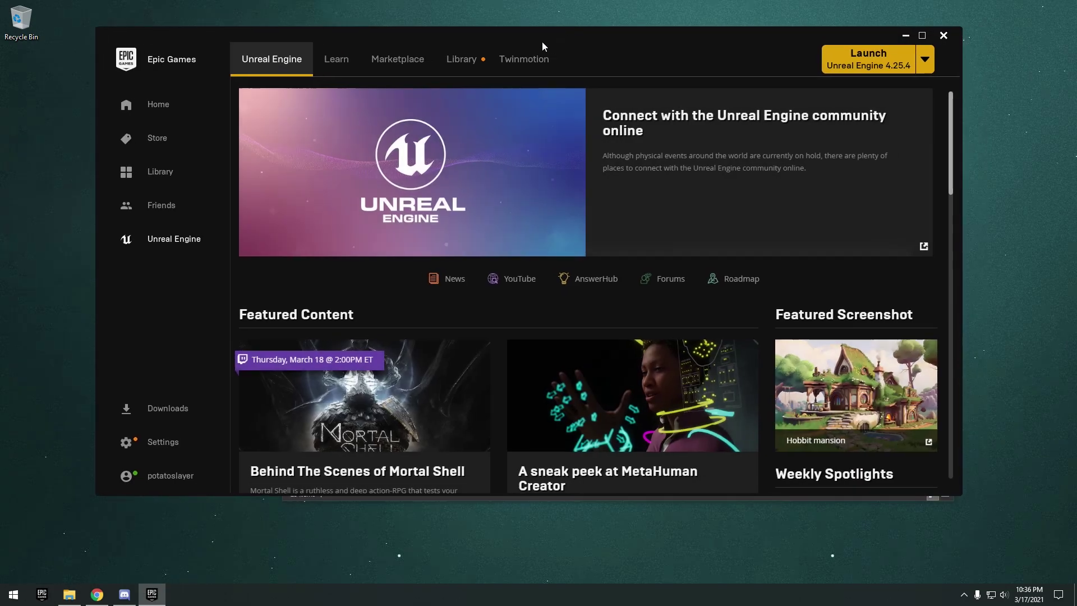
pyautogui.click(465, 59)
pyautogui.scroll(-1, 659, 348)
pyautogui.scroll(-3, 659, 347)
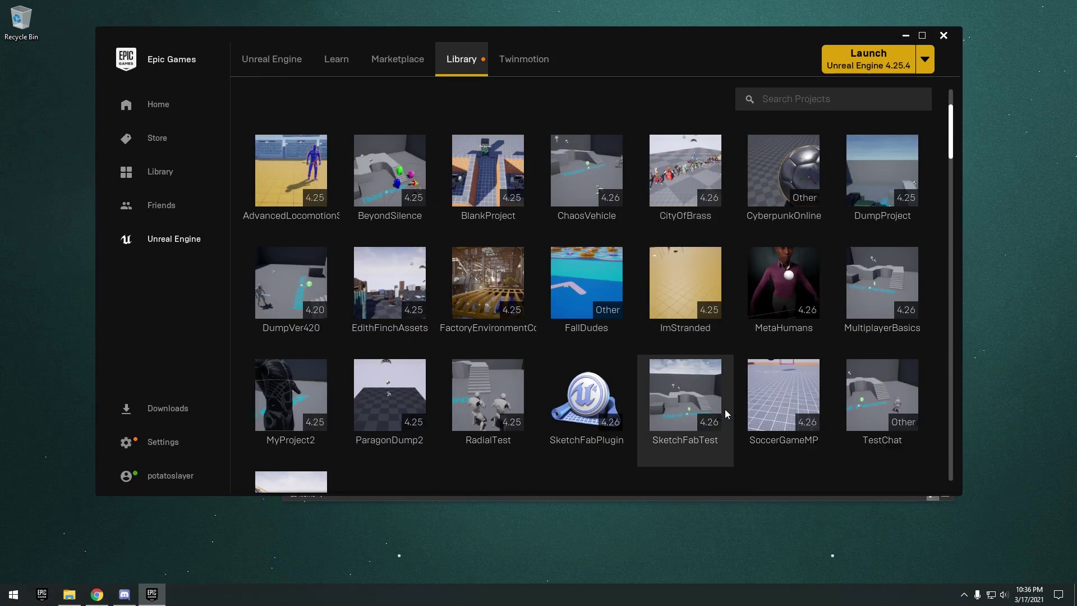
pyautogui.rightClick(602, 355)
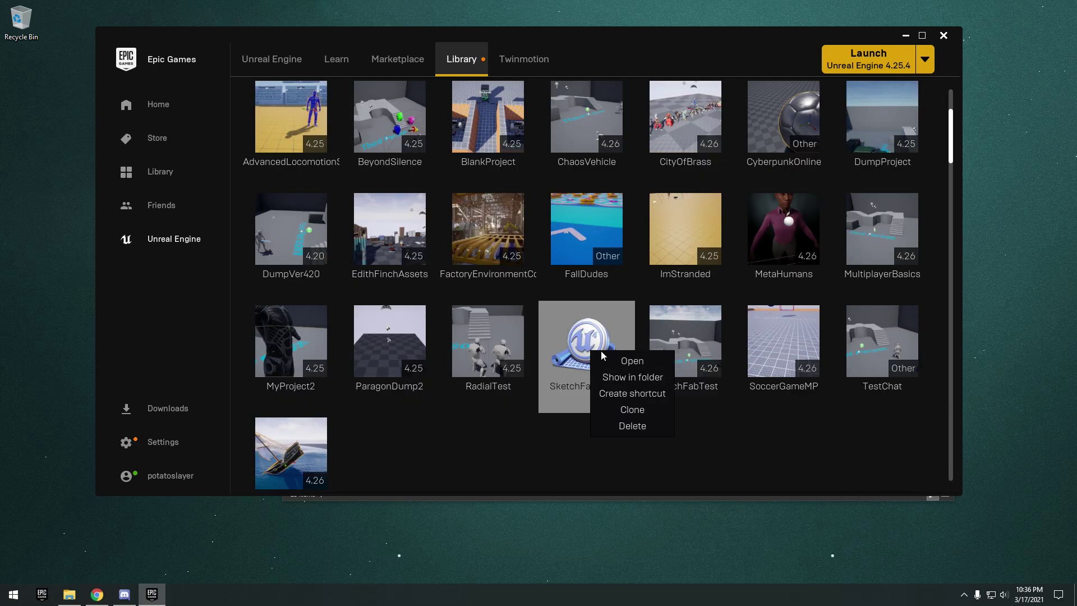
pyautogui.click(623, 377)
pyautogui.click(942, 36)
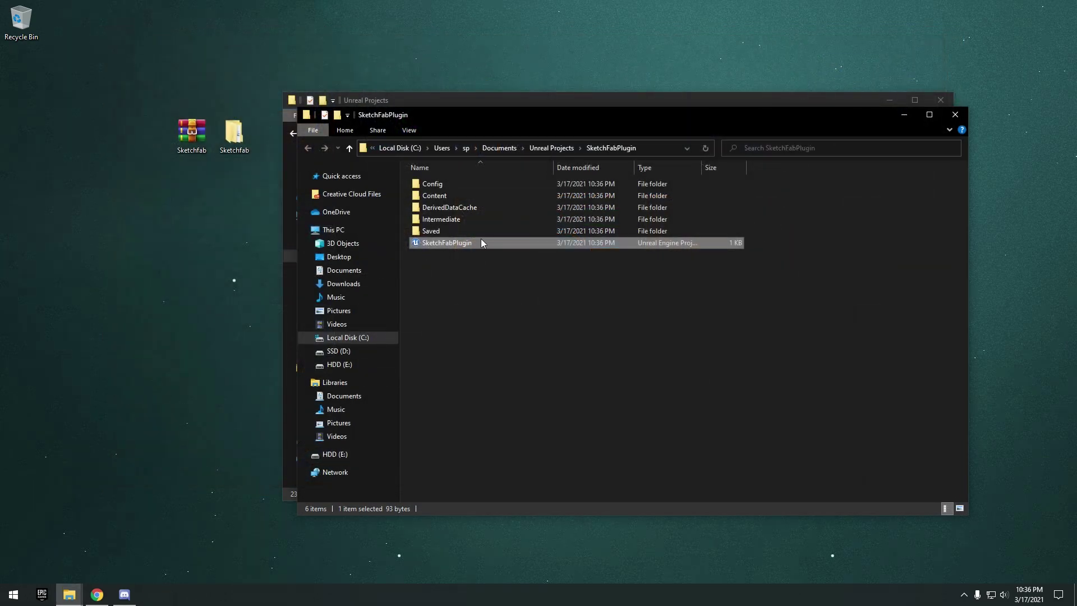
# - Create a new folder named Plugins in the SketchFabPlugin project folder
pyautogui.moveTo(615, 110); pyautogui.dragTo(587, 109)
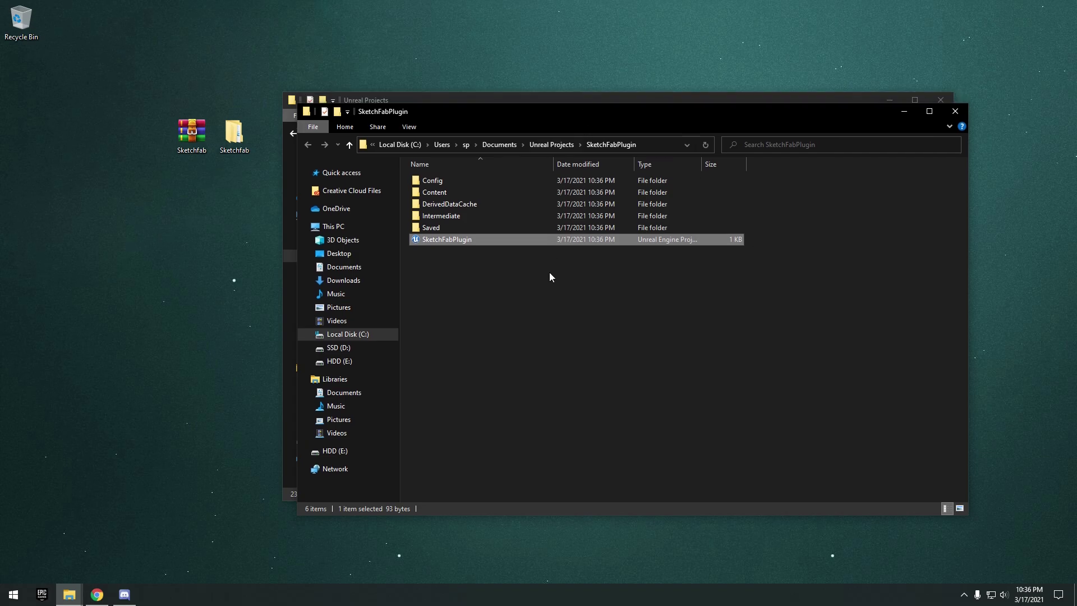
pyautogui.rightClick(550, 271)
pyautogui.moveTo(601, 404)
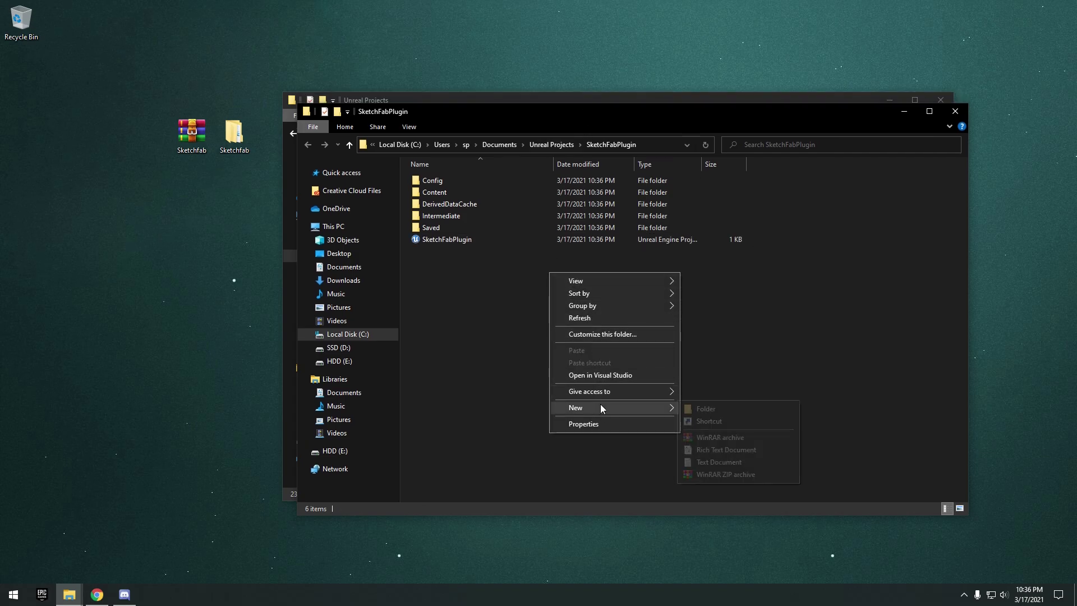
pyautogui.click(698, 409)
pyautogui.write('P')
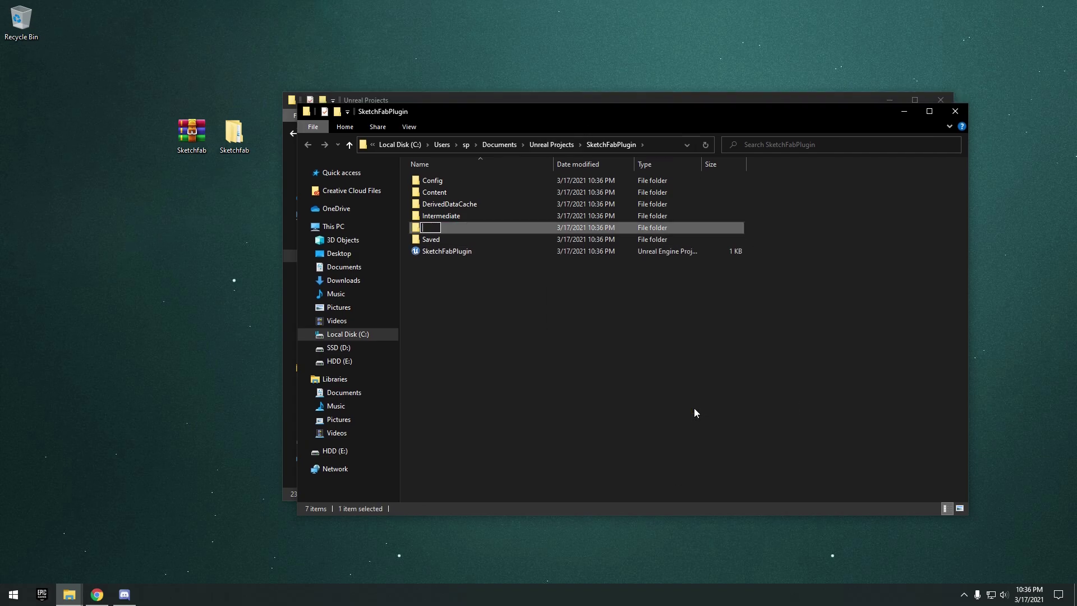
pyautogui.write('lugins')
pyautogui.press('Return')
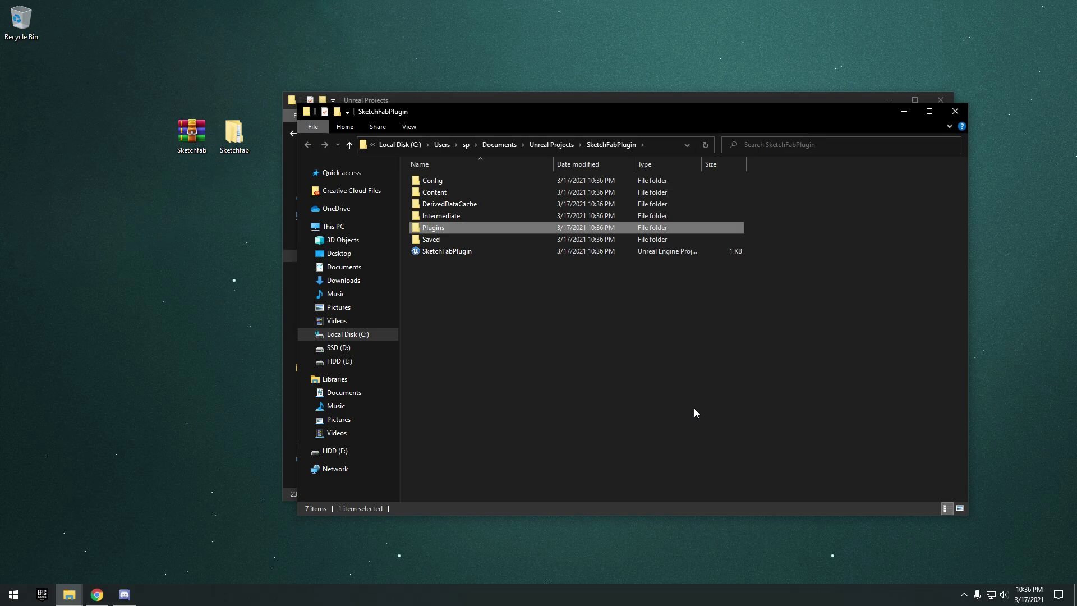
# - Move the extracted Sketchfab folder from the desktop into the Plugins folder and close the File Explorer windows
pyautogui.doubleClick(563, 231)
pyautogui.moveTo(234, 135)
pyautogui.mouseDown()
pyautogui.moveTo(584, 244)
pyautogui.moveTo(577, 253)
pyautogui.mouseUp()
pyautogui.click(955, 111)
pyautogui.click(941, 100)
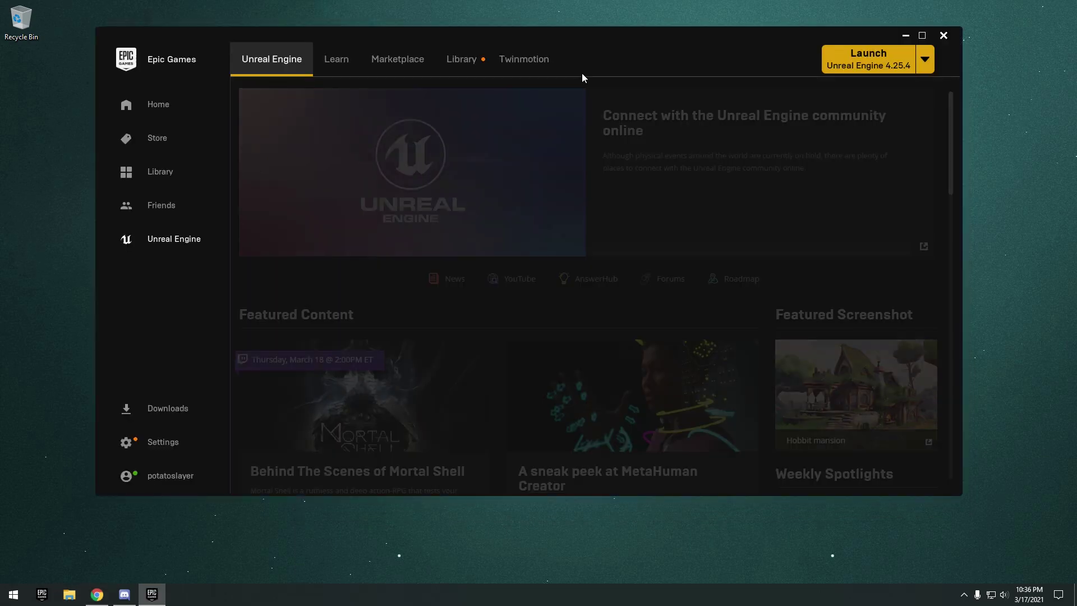
# - Open the SketchFabPlugin project from the Epic Games Launcher library and dismiss the new plugins notification
pyautogui.click(500, 68)
pyautogui.scroll(-3, 704, 337)
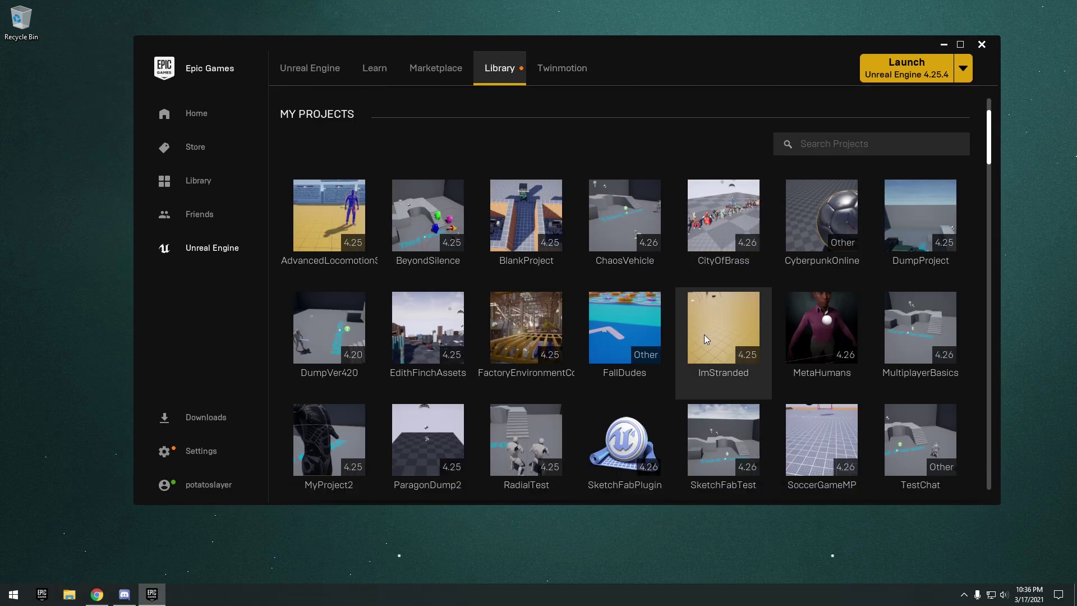
pyautogui.scroll(-2, 705, 334)
pyautogui.doubleClick(637, 364)
pyautogui.click(936, 43)
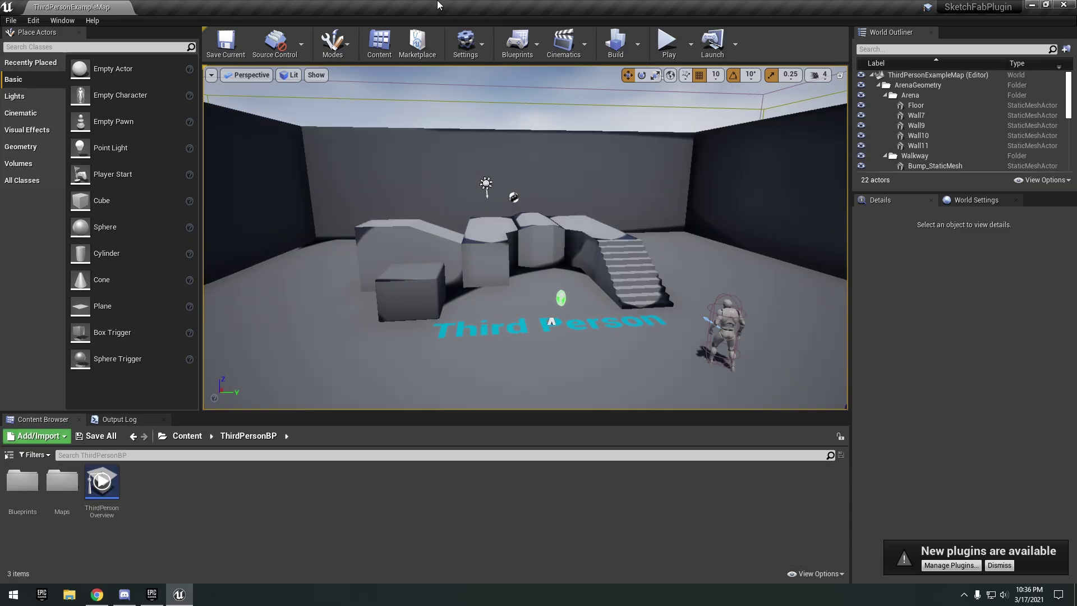
pyautogui.click(992, 567)
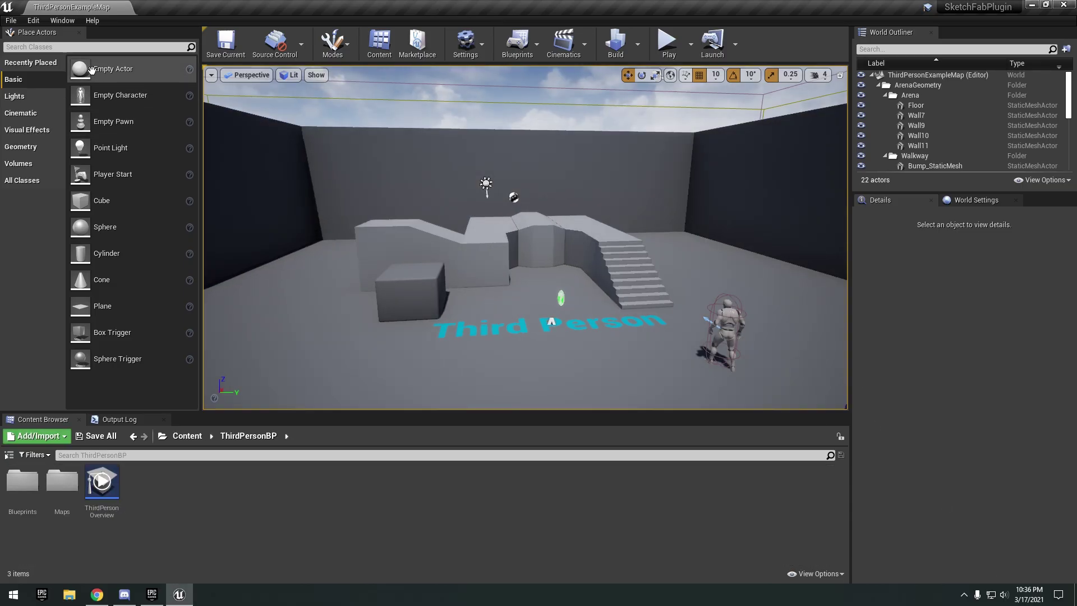
# - Check in the plugin list, by searching for "sketch", whether the Sketchfab plugin is enabled, and close the list
pyautogui.click(33, 20)
pyautogui.click(63, 190)
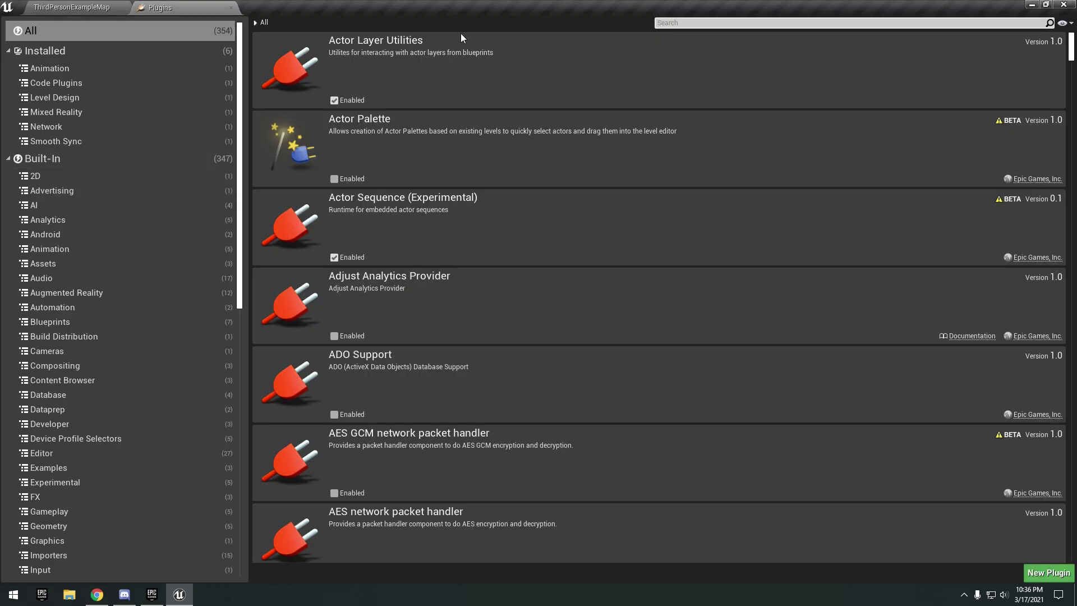
pyautogui.write('sketch')
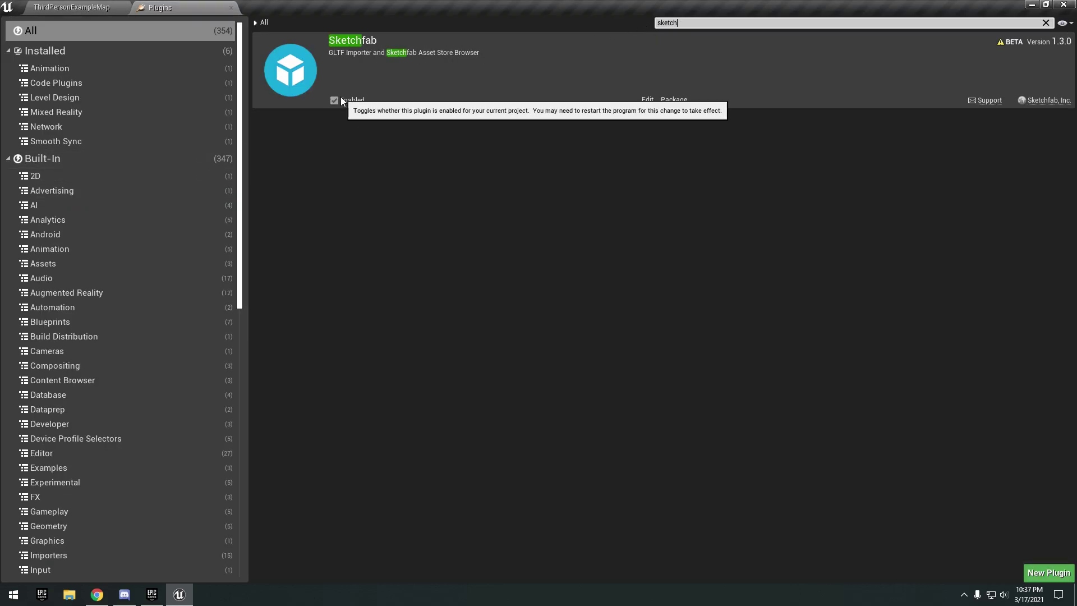
pyautogui.click(230, 9)
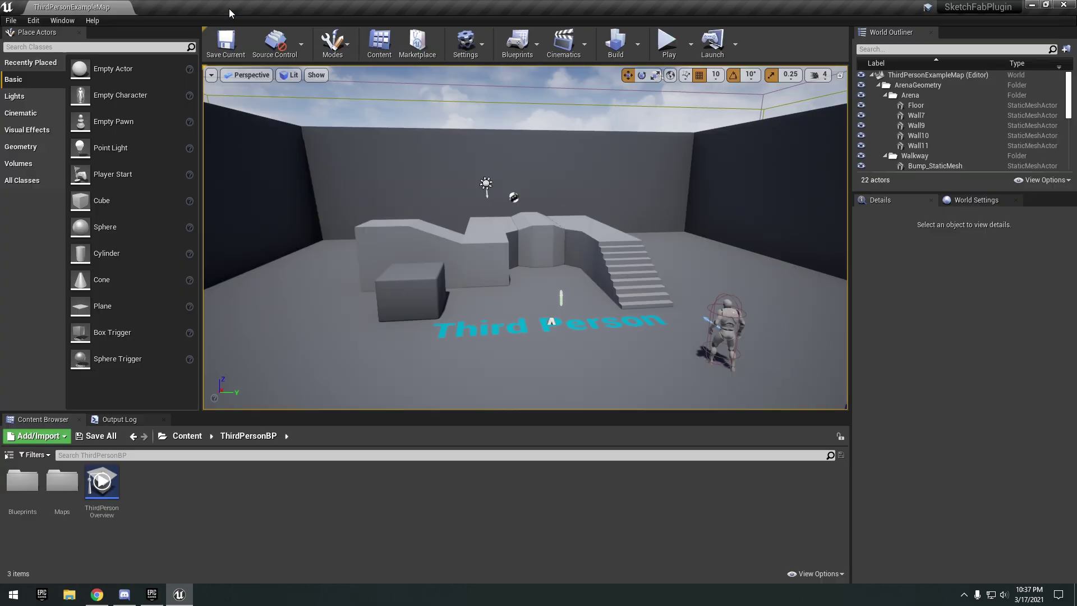
# - Open the Sketchfab Asset Browser and log in to the Sketchfab account
pyautogui.click(59, 21)
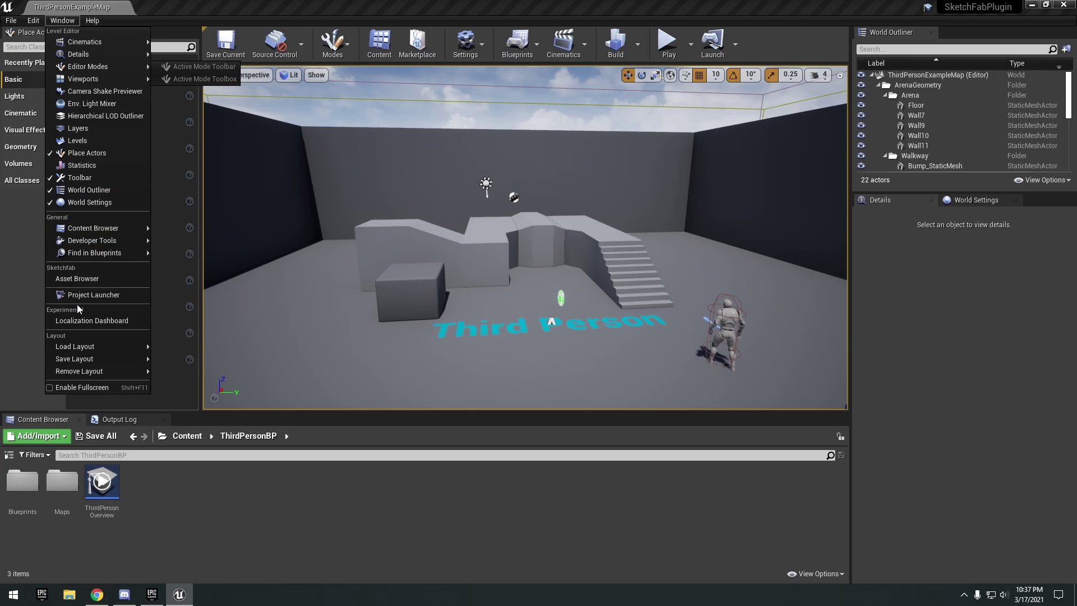
pyautogui.click(73, 277)
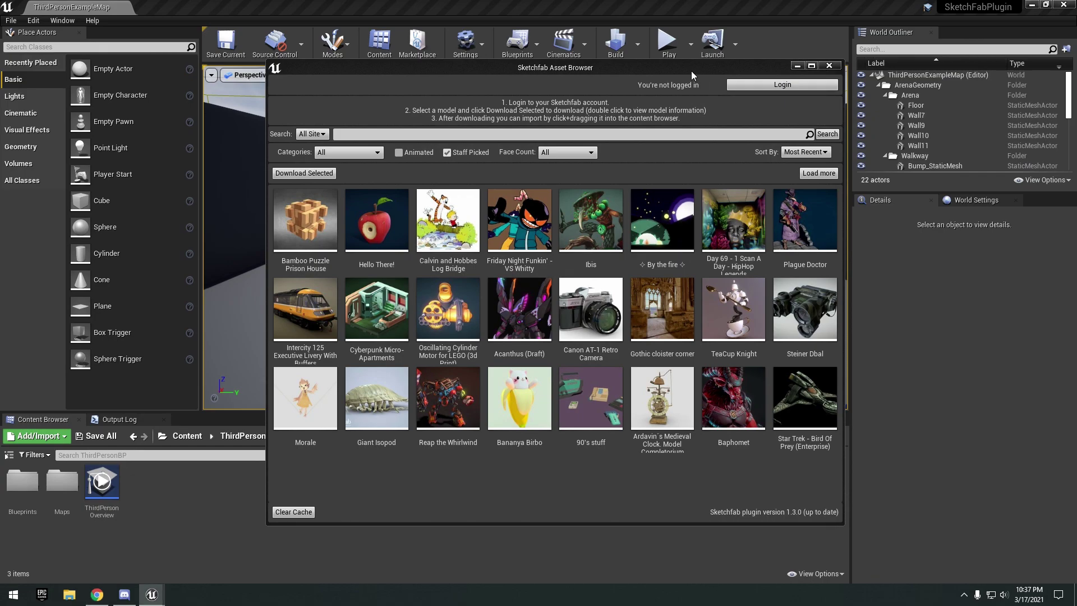
pyautogui.moveTo(691, 71); pyautogui.dragTo(687, 70)
pyautogui.click(781, 84)
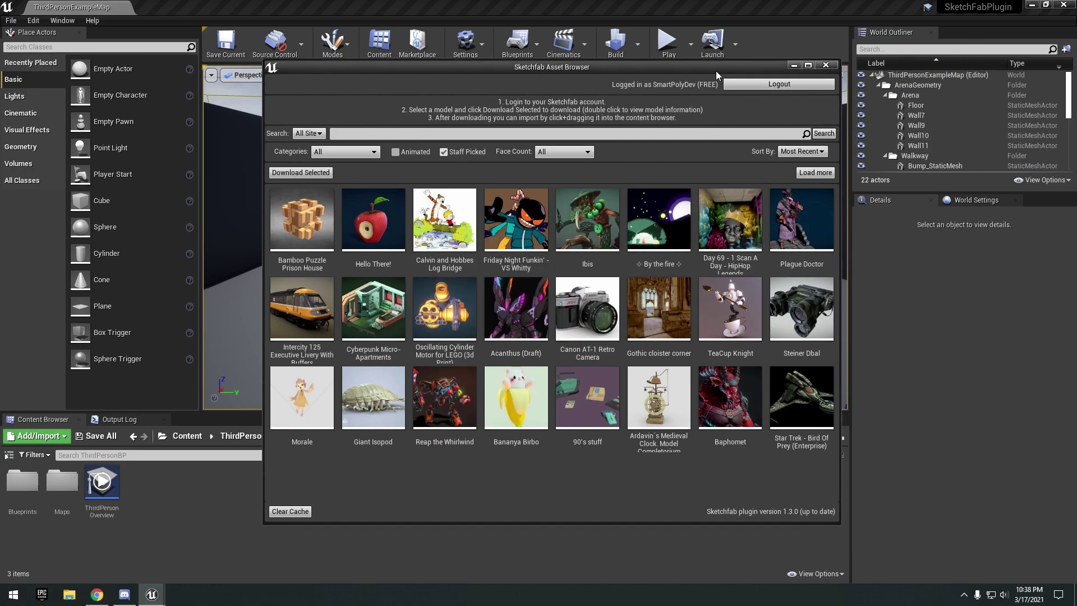
pyautogui.moveTo(716, 70); pyautogui.dragTo(713, 69)
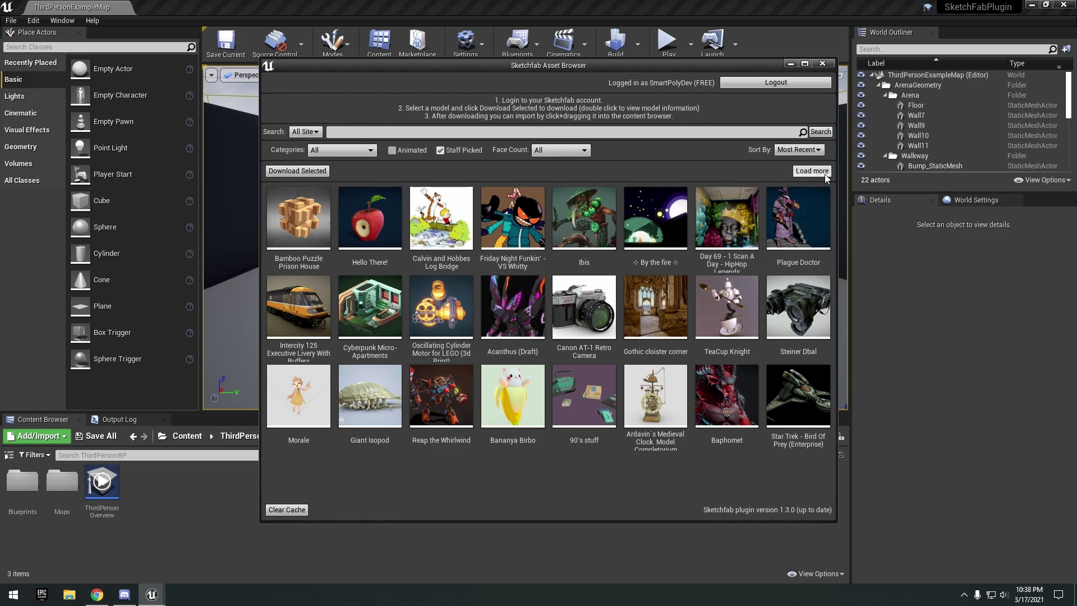
# - Look over the model categories, load more models and browse the thumbnails for one to import
pyautogui.click(355, 150)
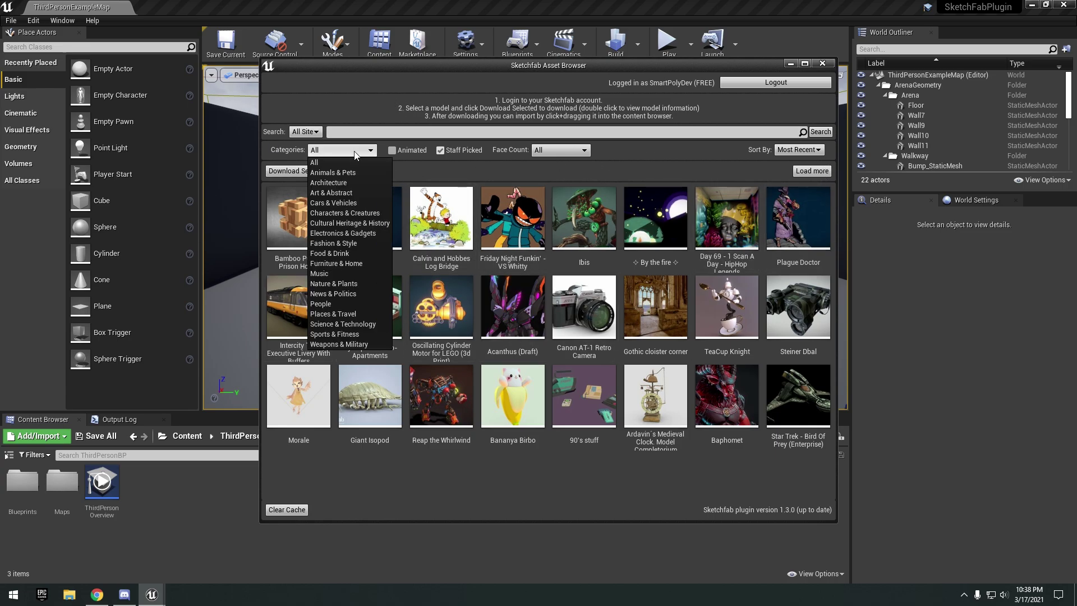
pyautogui.click(359, 149)
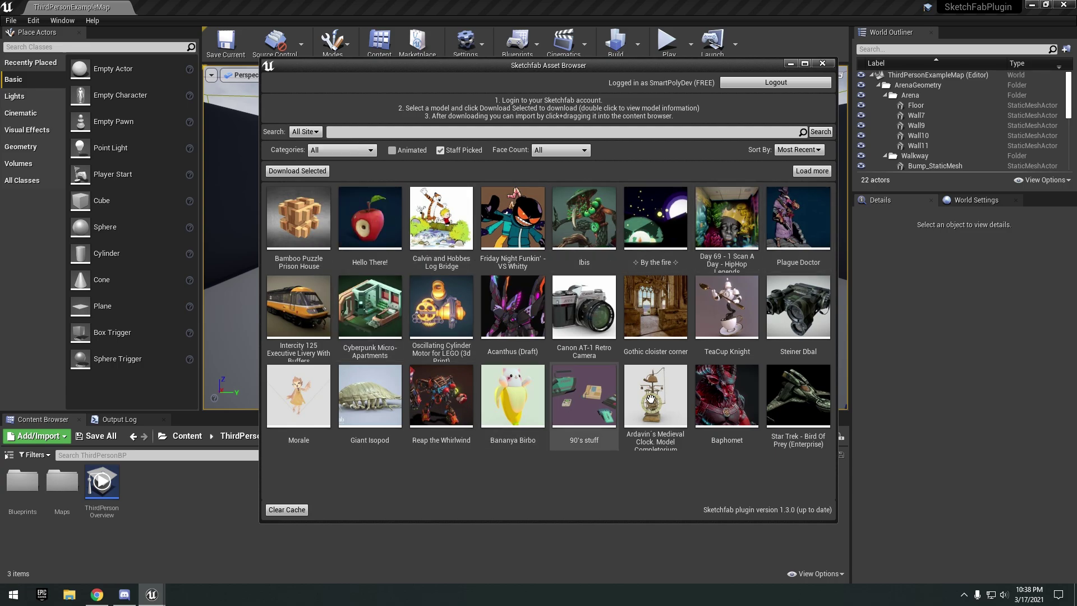
pyautogui.click(806, 171)
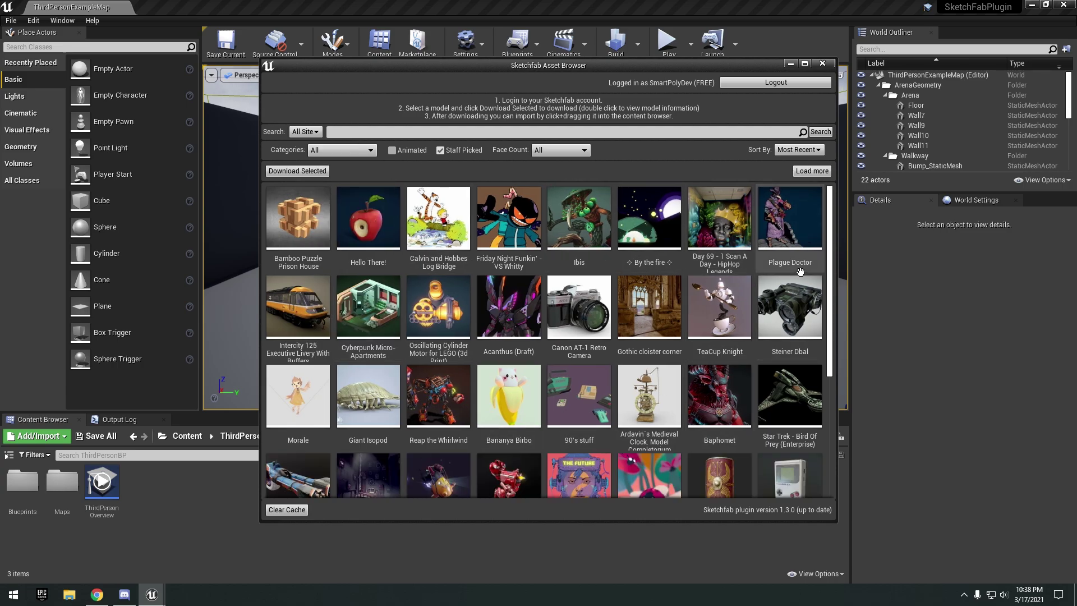
pyautogui.scroll(-2, 798, 286)
pyautogui.scroll(2, 798, 286)
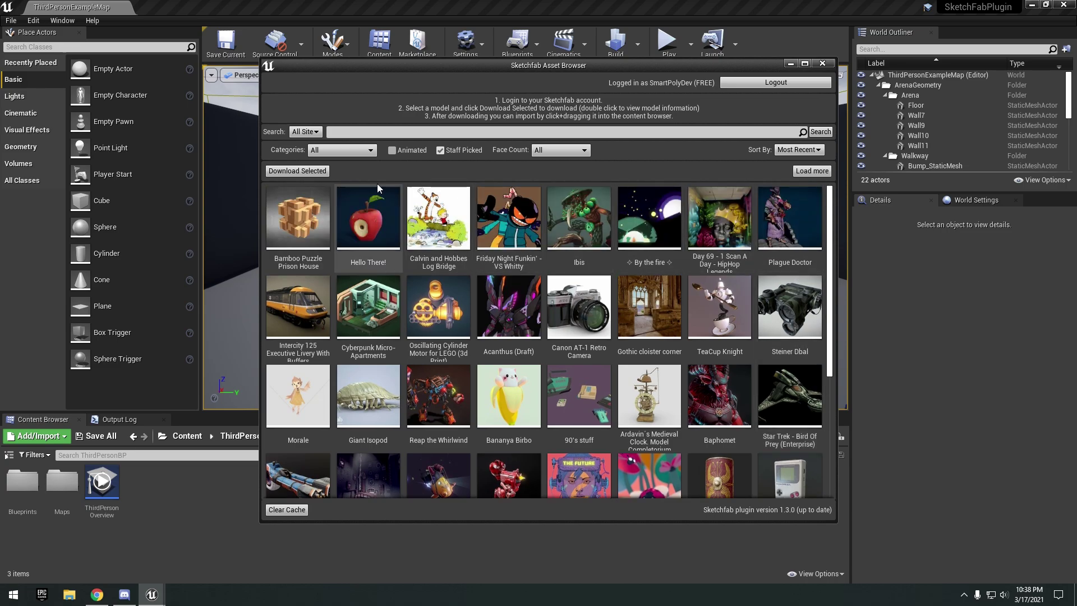
pyautogui.scroll(-5, 375, 310)
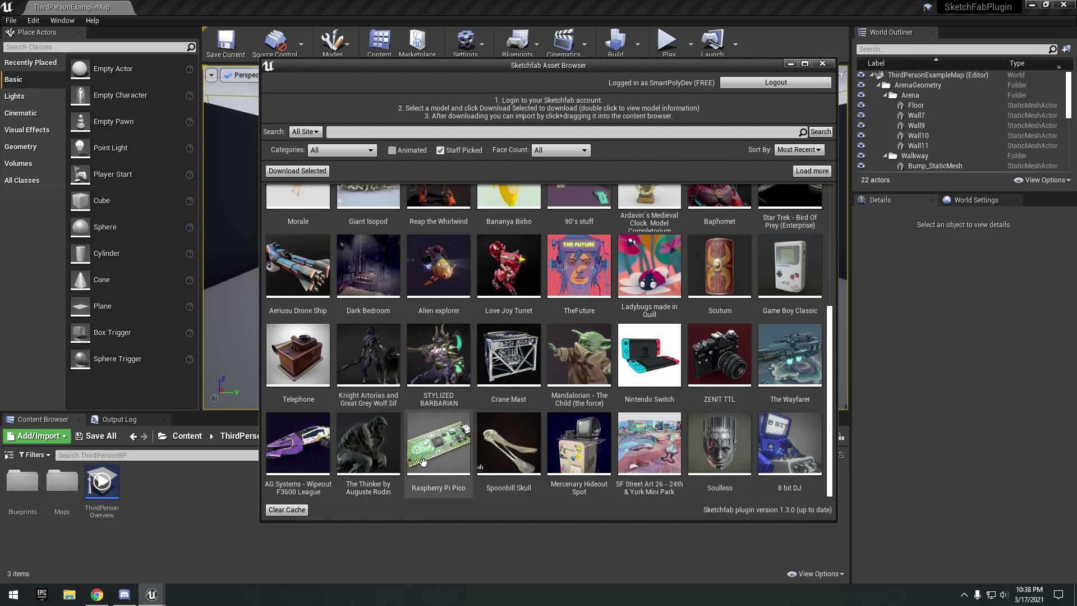
pyautogui.scroll(-2, 584, 375)
pyautogui.scroll(-2, 583, 375)
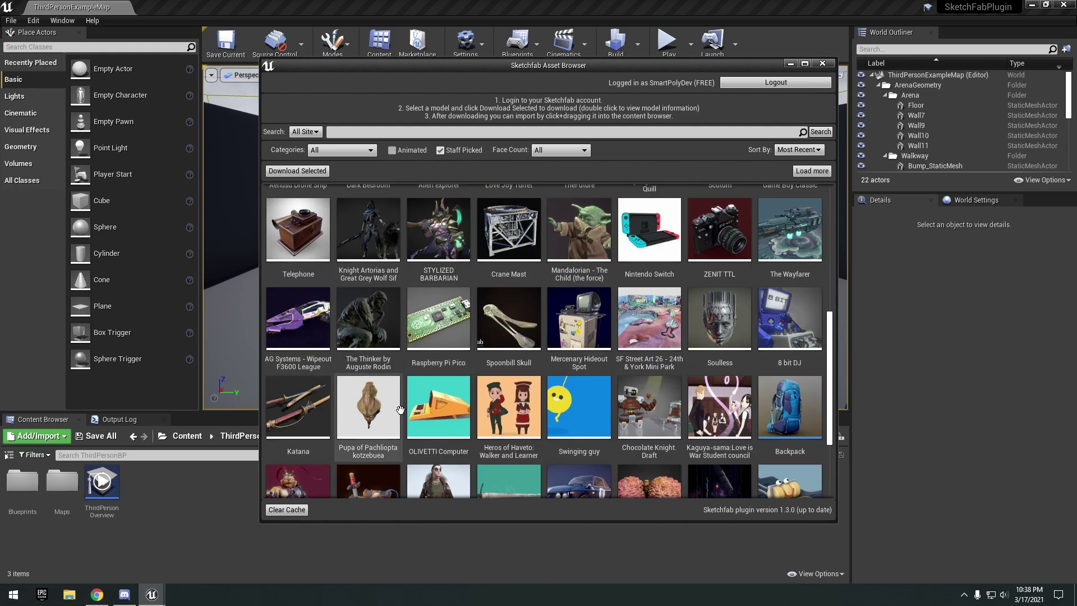
pyautogui.scroll(-3, 371, 392)
pyautogui.scroll(2, 343, 298)
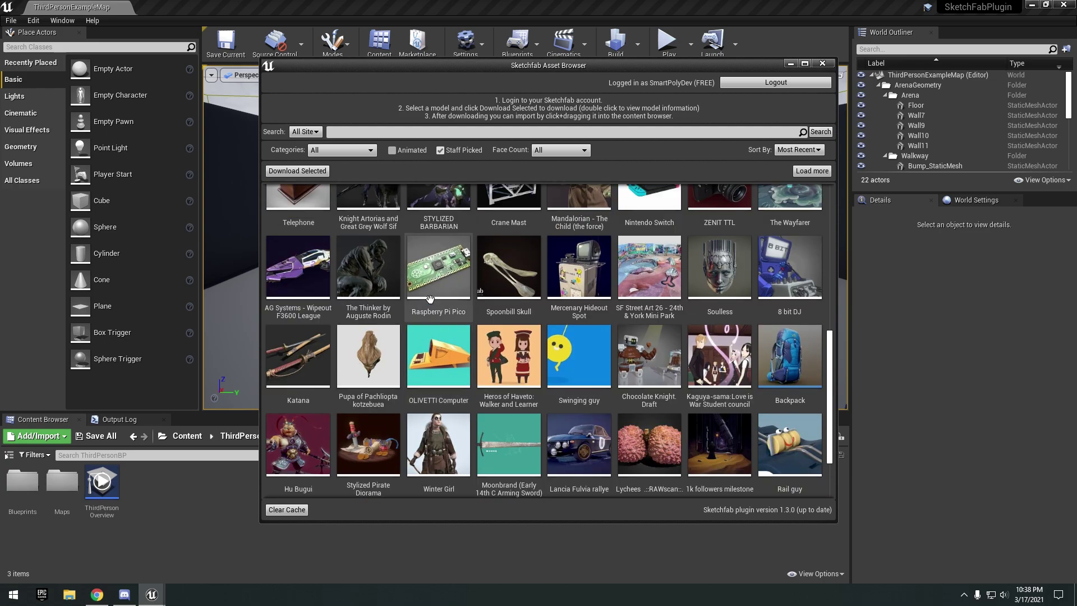
pyautogui.scroll(2, 308, 375)
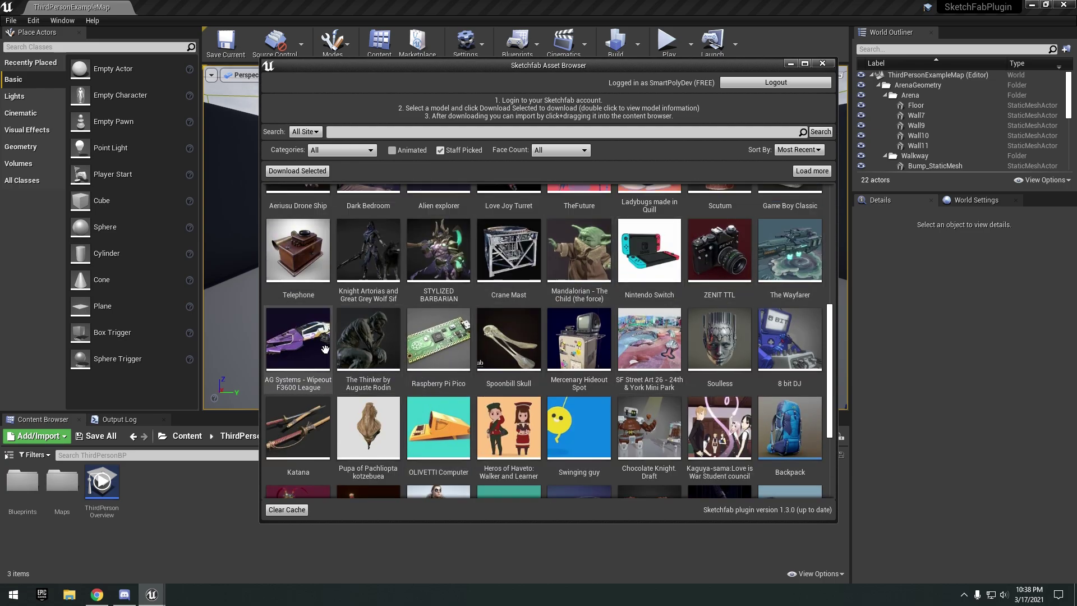
# - Download the AG Systems - Wipeout F3600 League model and import it into the ThirdPersonBP folder, accepting its license
pyautogui.doubleClick(326, 349)
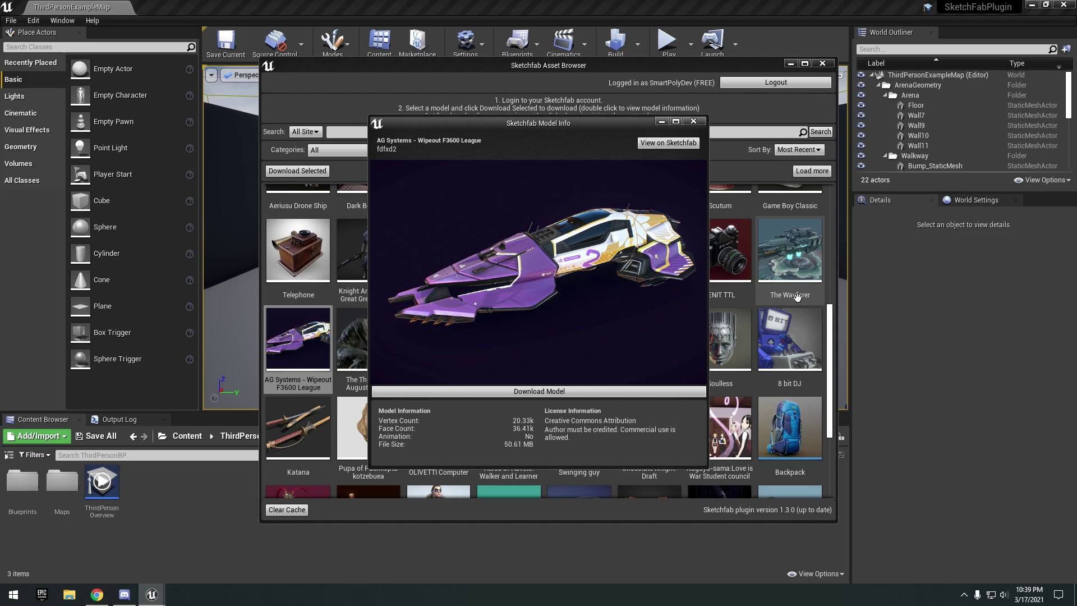
pyautogui.moveTo(614, 120); pyautogui.dragTo(636, 110)
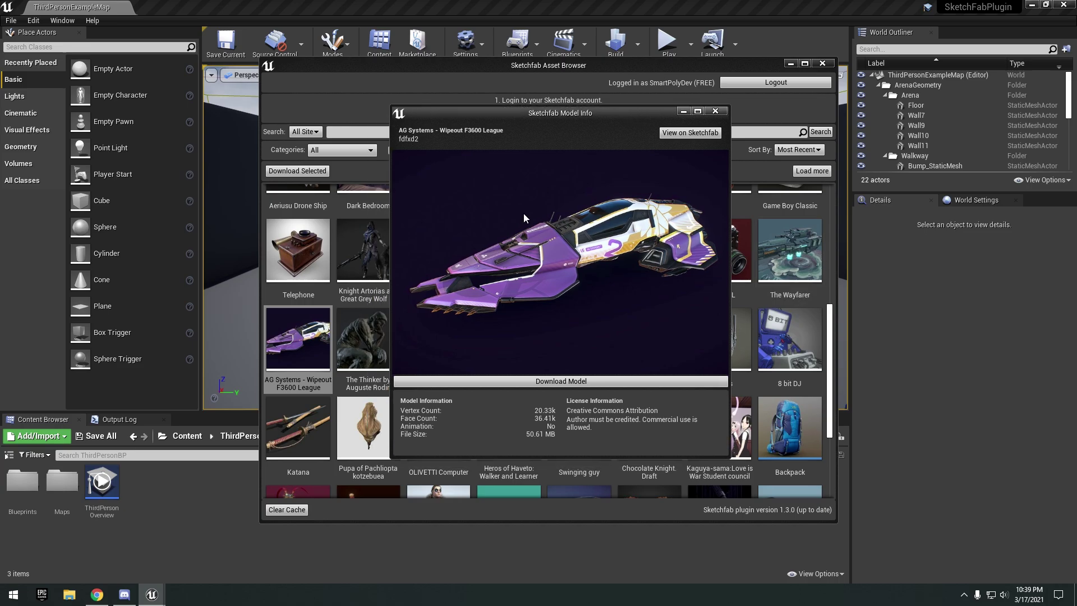
pyautogui.click(537, 383)
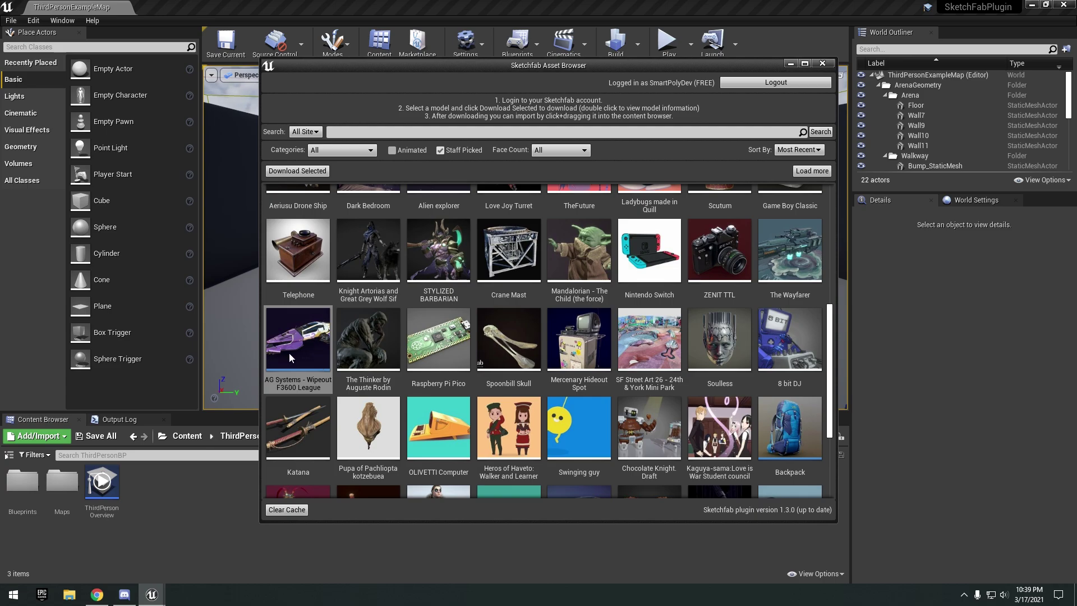
pyautogui.moveTo(310, 340)
pyautogui.mouseDown()
pyautogui.moveTo(227, 457)
pyautogui.moveTo(189, 478)
pyautogui.mouseUp()
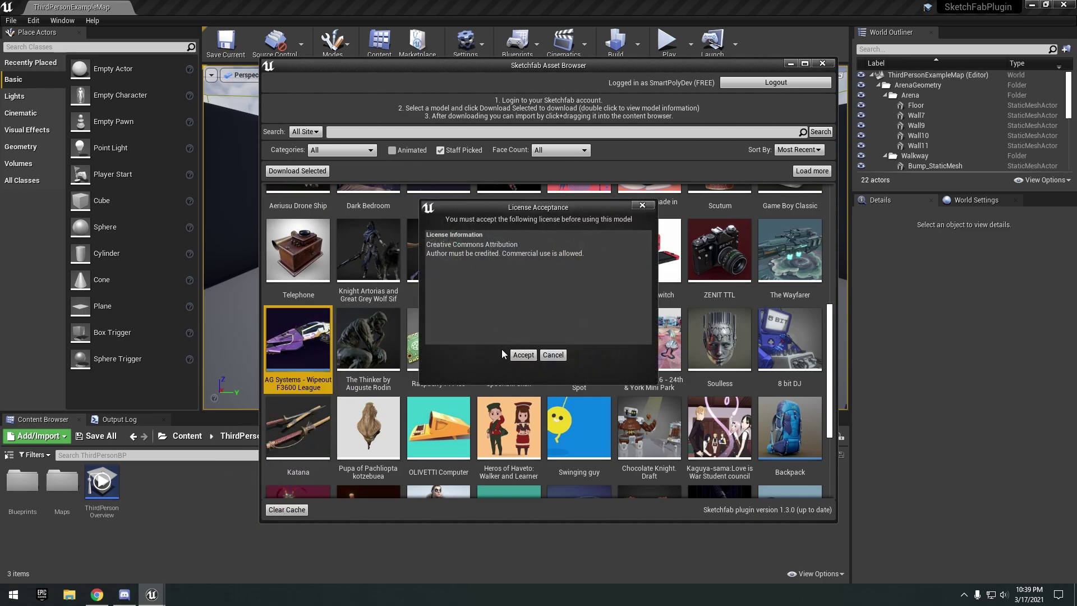
pyautogui.click(523, 355)
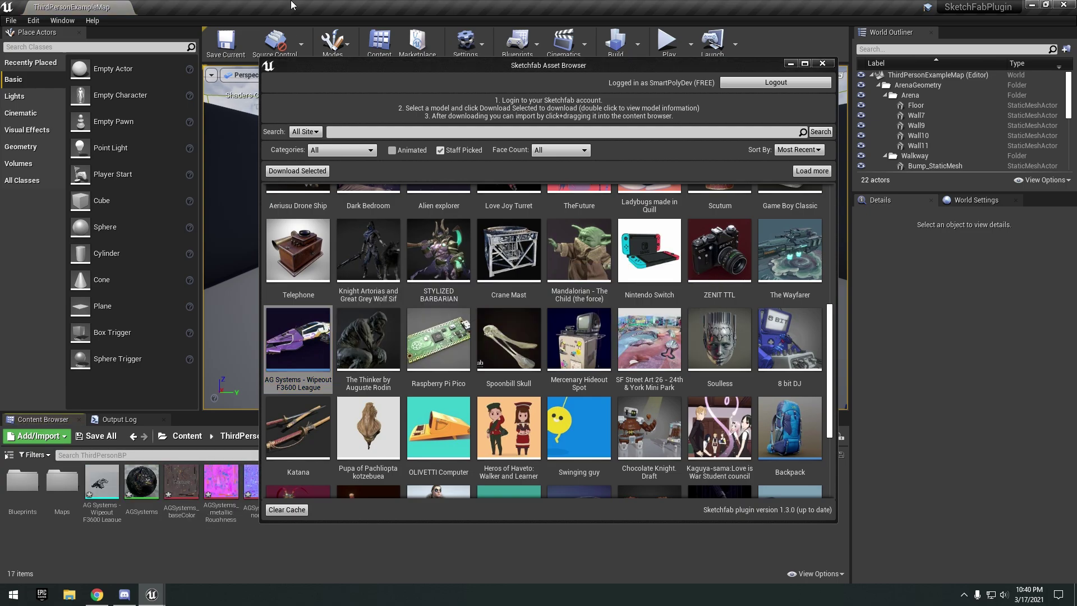
# - Open the imported AG Systems - Wipeout F3600 League static mesh in its editor, examine it and return to the level
pyautogui.click(291, 5)
pyautogui.click(93, 506)
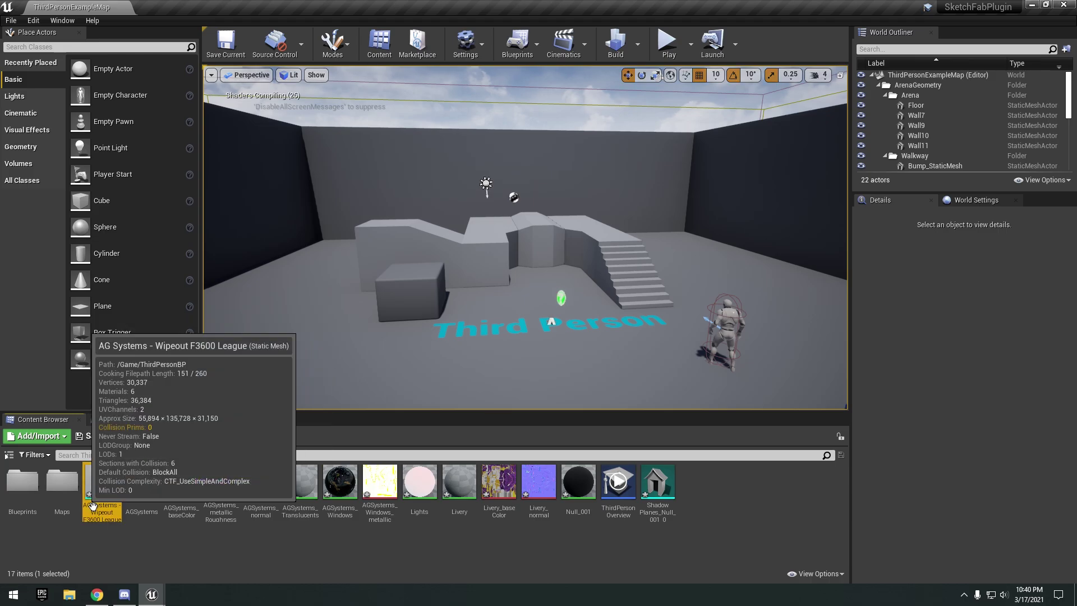
pyautogui.doubleClick(94, 505)
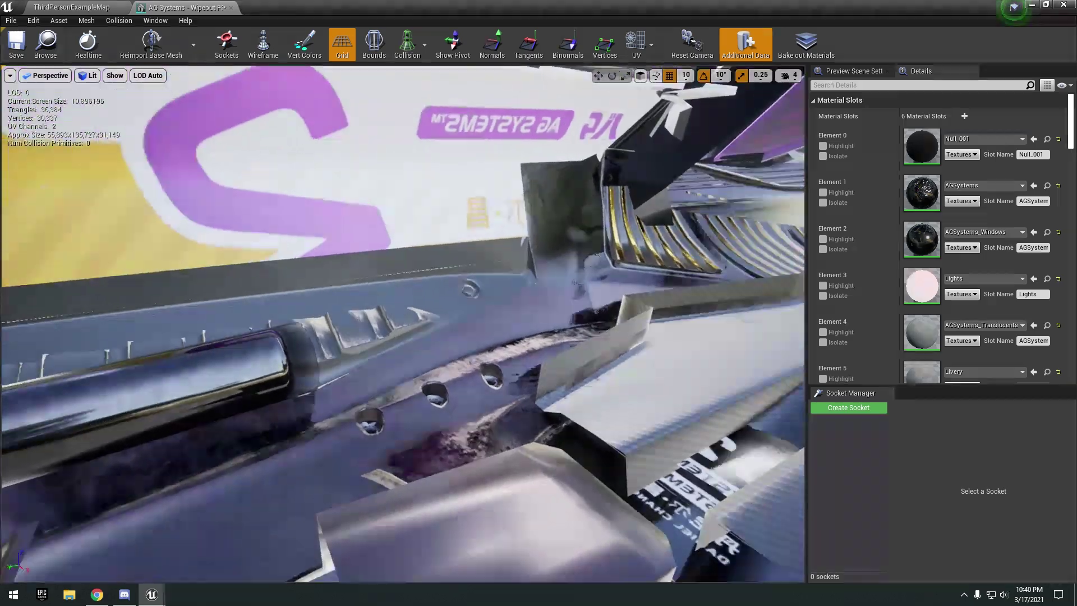
pyautogui.moveTo(403, 324); pyautogui.dragTo(309, 324, button='right')
pyautogui.moveTo(314, 285); pyautogui.dragTo(292, 276)
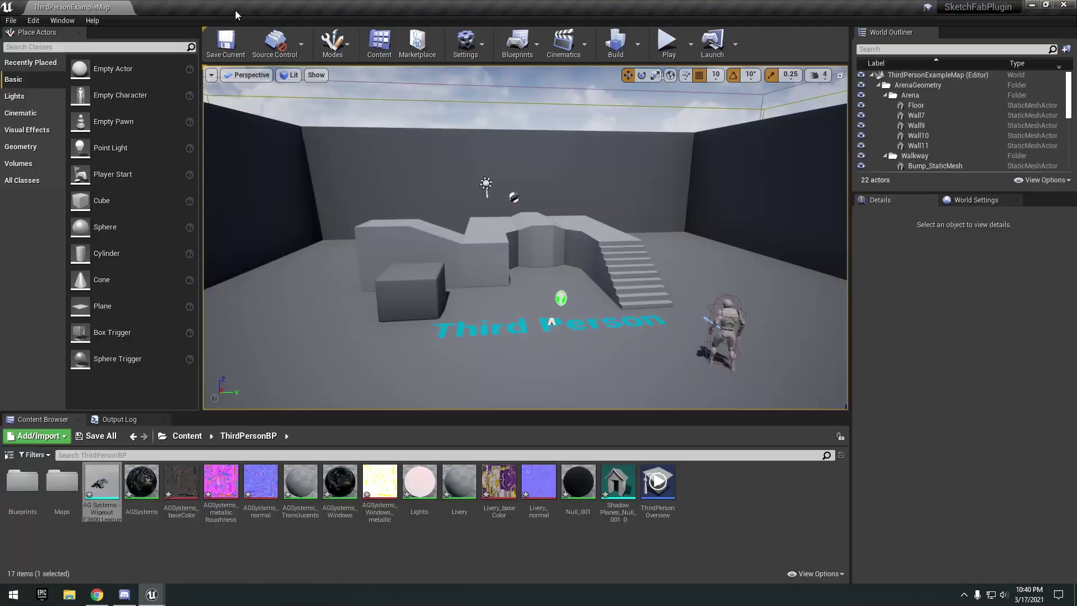
# - Place the AG Systems - Wipeout F3600 League mesh in the level, scale it uniformly to 0.01 and raise it to Z 350
pyautogui.moveTo(102, 481); pyautogui.dragTo(555, 284)
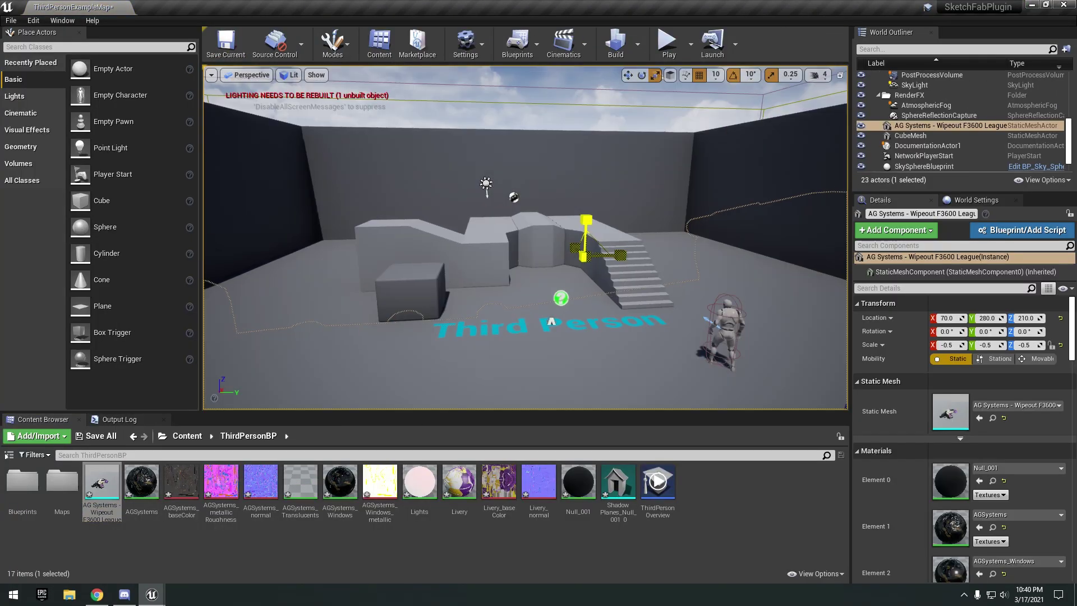
pyautogui.moveTo(954, 345); pyautogui.dragTo(959, 346)
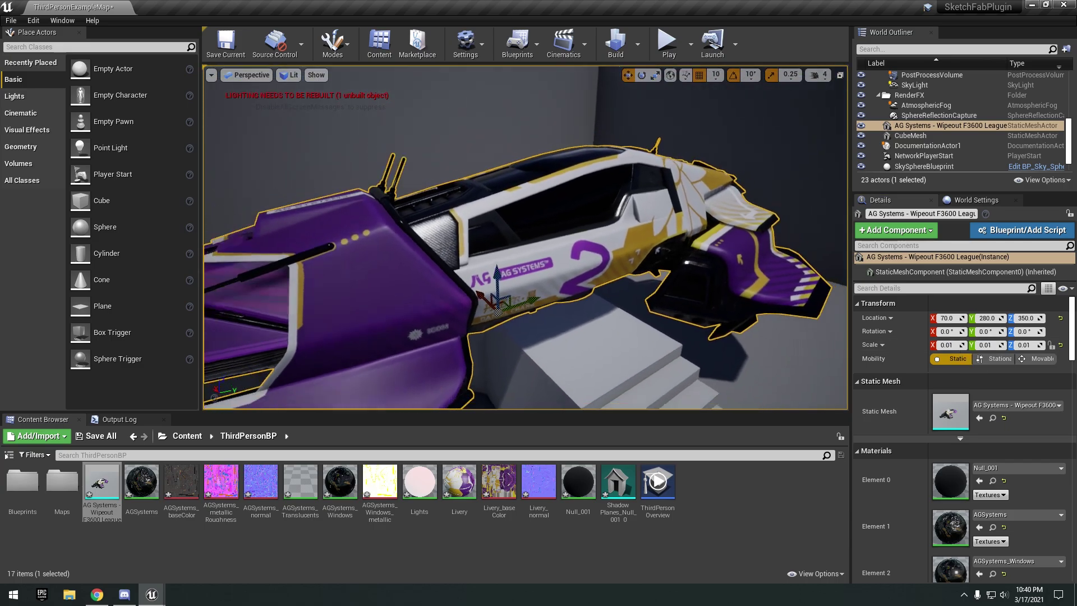
pyautogui.moveTo(584, 238); pyautogui.dragTo(494, 237, button='right')
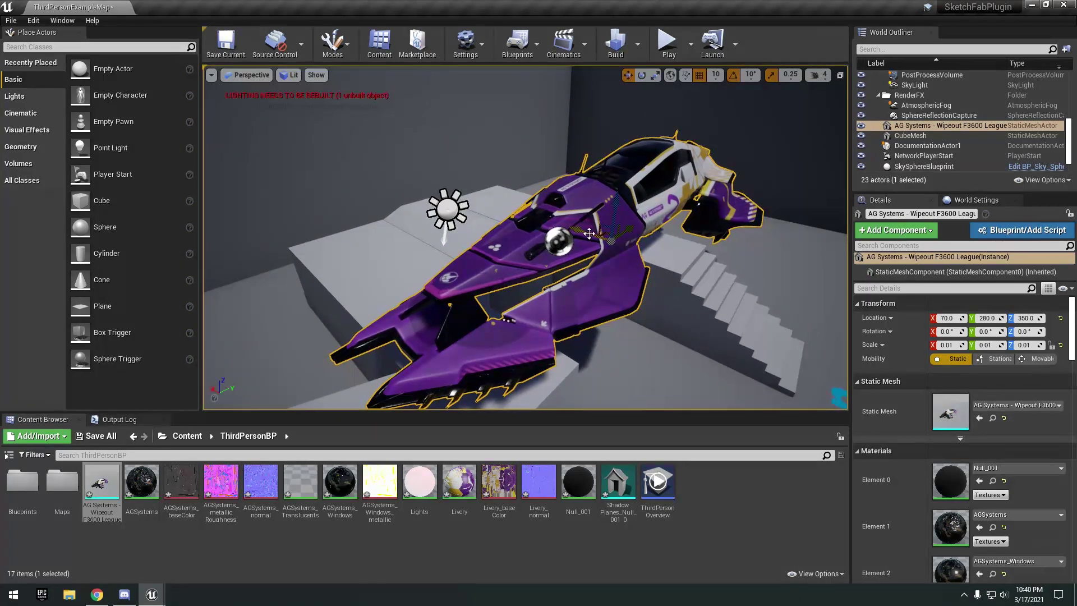
# - Move the ship in the arena to about X -290, Y 400
pyautogui.moveTo(589, 233); pyautogui.dragTo(578, 291)
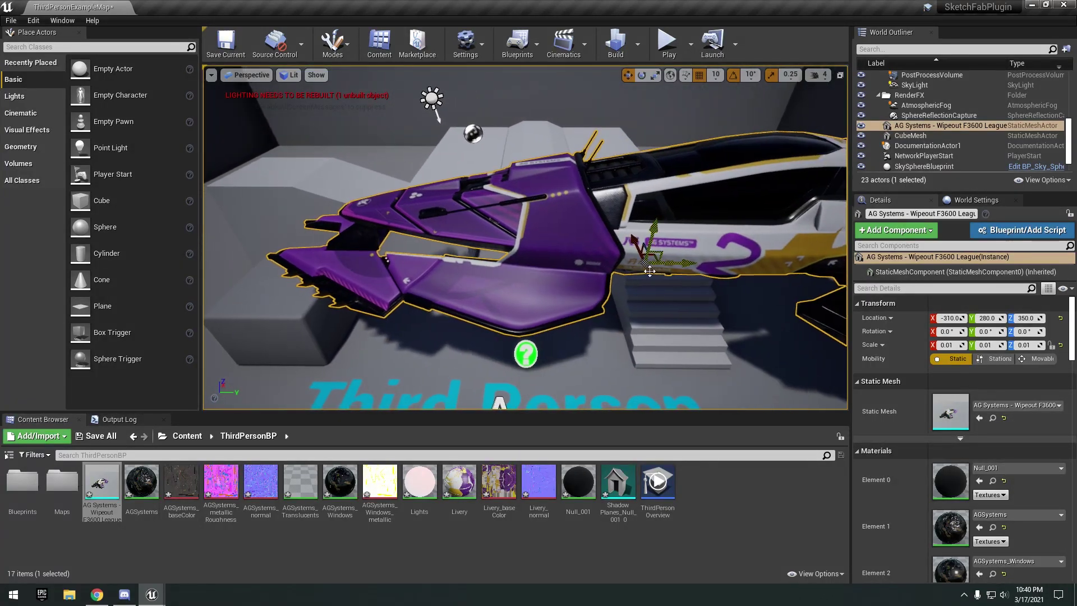
pyautogui.moveTo(670, 279); pyautogui.dragTo(453, 257, button='right')
pyautogui.keyDown('alt'); pyautogui.moveTo(455, 257); pyautogui.dragTo(559, 297); pyautogui.keyUp('alt')
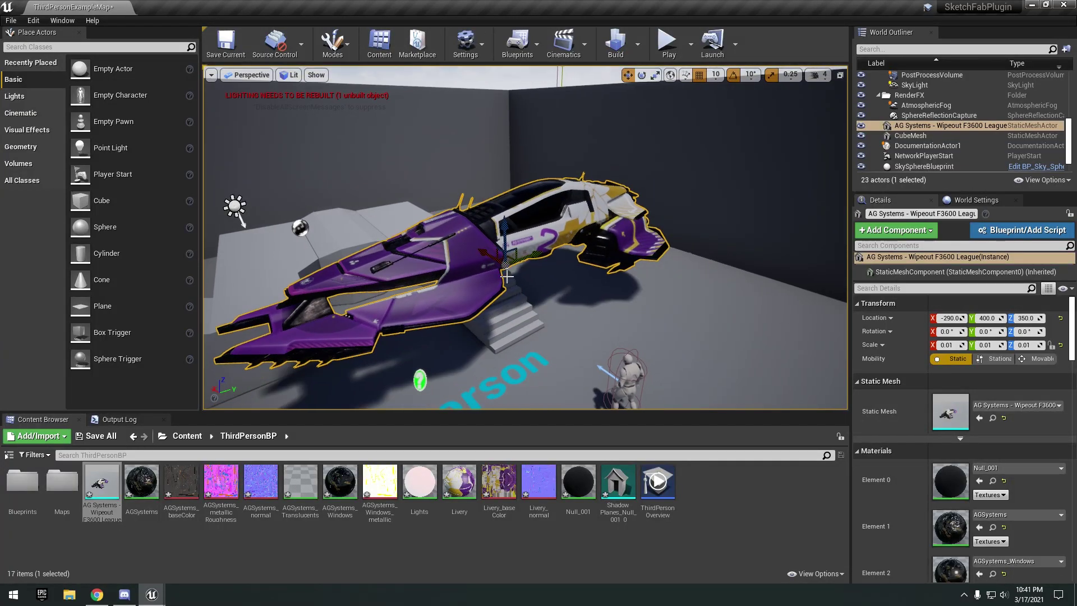
# - Examine the placed ship in the level from several sides
pyautogui.press('w')
pyautogui.moveTo(758, 267)
pyautogui.mouseDown(button='right')
pyautogui.moveTo(656, 270)
pyautogui.moveTo(667, 281)
pyautogui.moveTo(758, 267)
pyautogui.mouseUp(button='right')
pyautogui.keyDown('alt'); pyautogui.moveTo(758, 267); pyautogui.dragTo(836, 268); pyautogui.keyUp('alt')
pyautogui.keyDown('alt'); pyautogui.moveTo(449, 268); pyautogui.dragTo(785, 268); pyautogui.keyUp('alt')
pyautogui.moveTo(758, 267); pyautogui.dragTo(797, 268, button='right')
pyautogui.press('s')
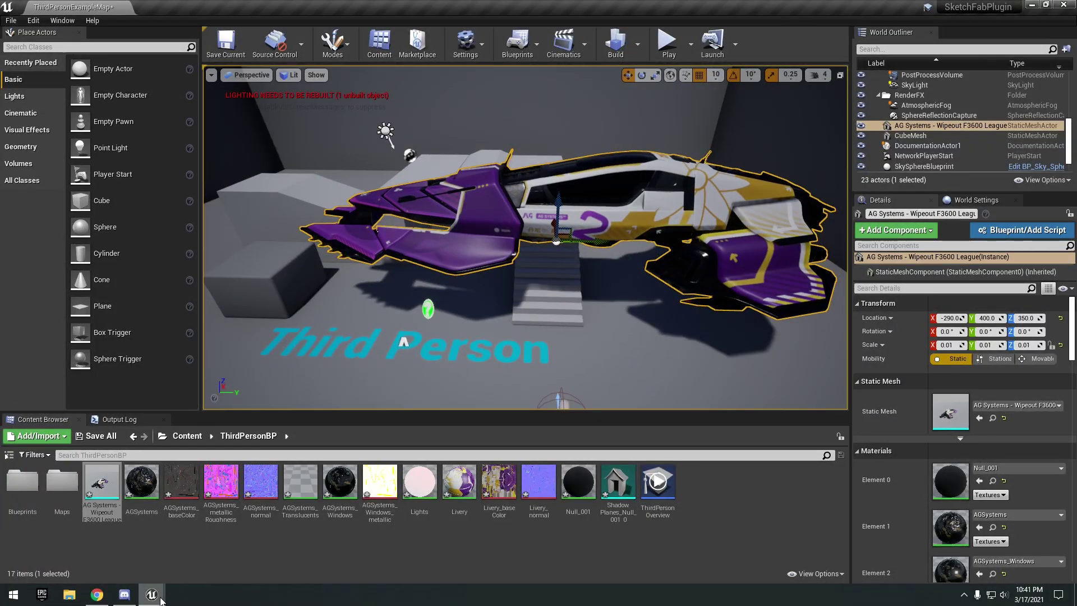
pyautogui.moveTo(161, 600)
pyautogui.click(159, 509)
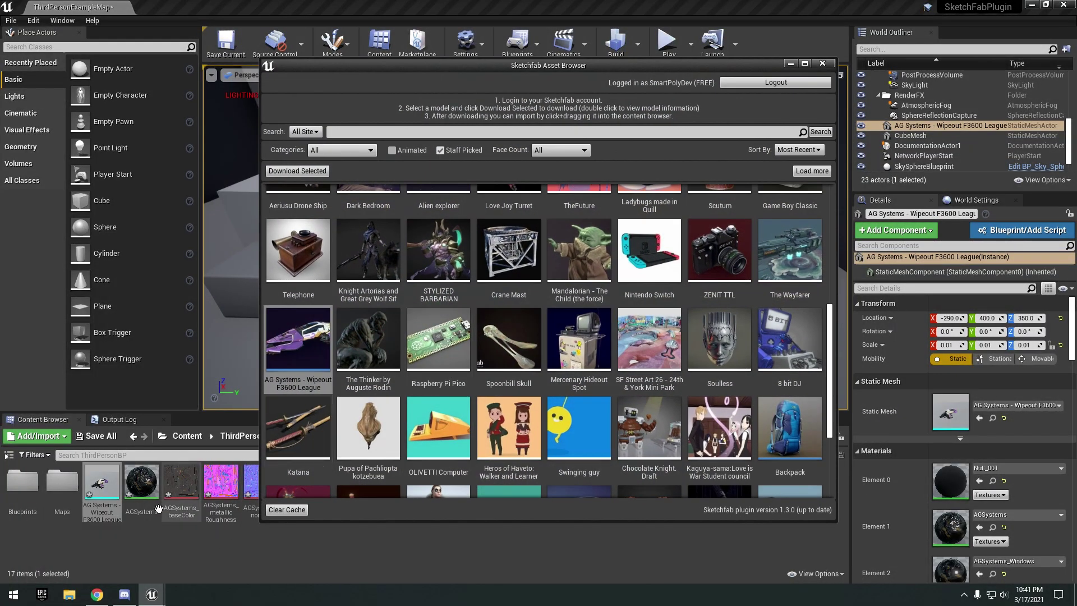
pyautogui.moveTo(611, 63); pyautogui.dragTo(630, 73)
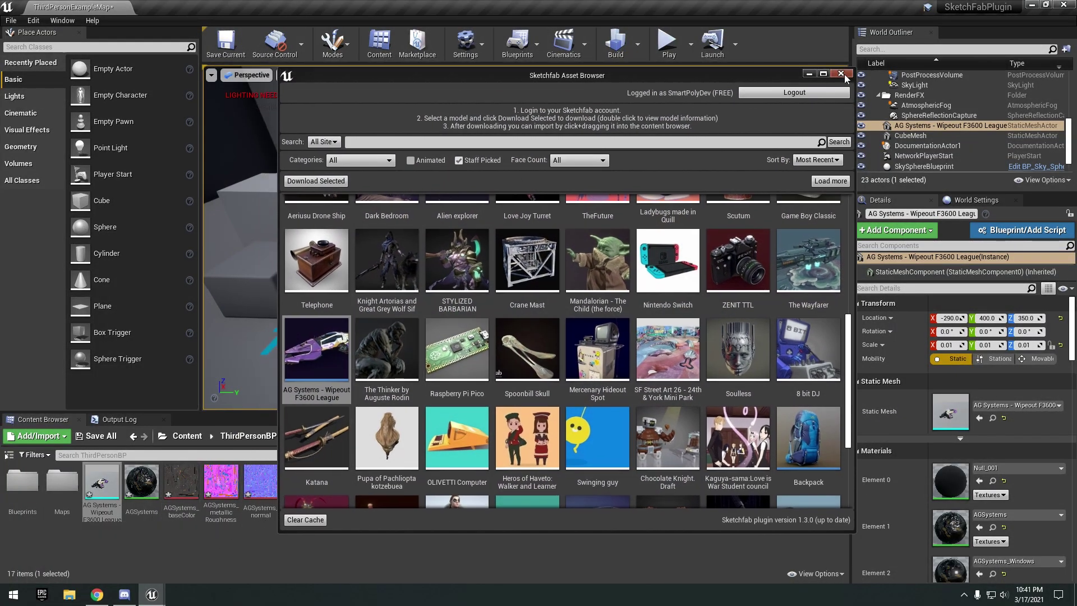
pyautogui.click(810, 73)
# - View the whole ship from farther away together with the surrounding arena and character
pyautogui.press('w')
pyautogui.moveTo(494, 303)
pyautogui.mouseDown(button='right')
pyautogui.moveTo(493, 283)
pyautogui.moveTo(594, 288)
pyautogui.moveTo(449, 281)
pyautogui.moveTo(505, 278)
pyautogui.moveTo(477, 280)
pyautogui.mouseUp(button='right')
pyautogui.press('a')
pyautogui.press('d')
pyautogui.press('a')
pyautogui.press('s')
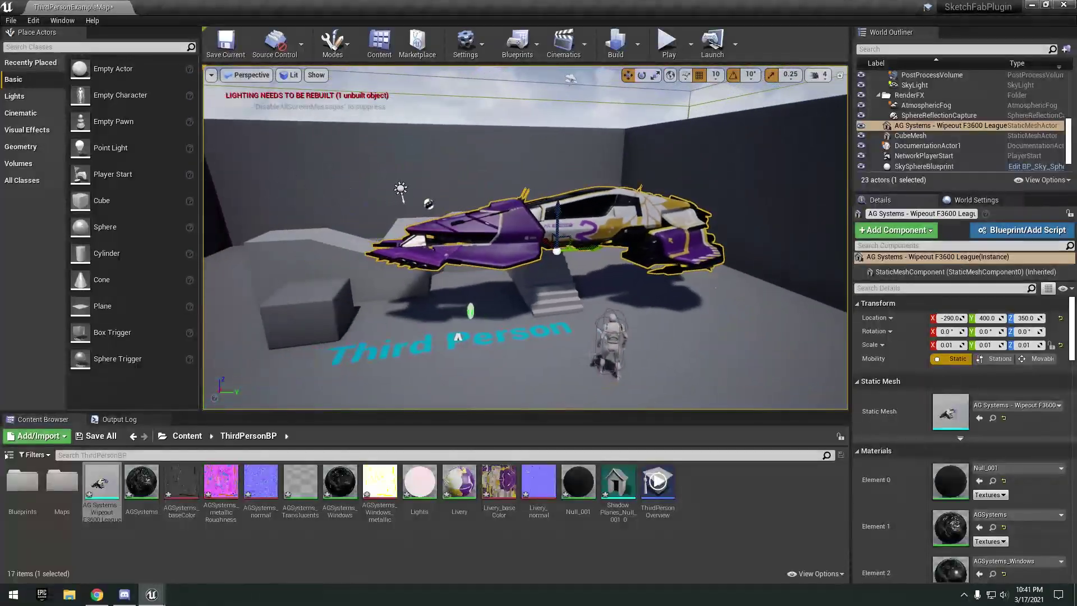
# - Download the Backpack model from the Sketchfab browser and import it into the ThirdPersonBP folder, accepting its license
pyautogui.click(156, 595)
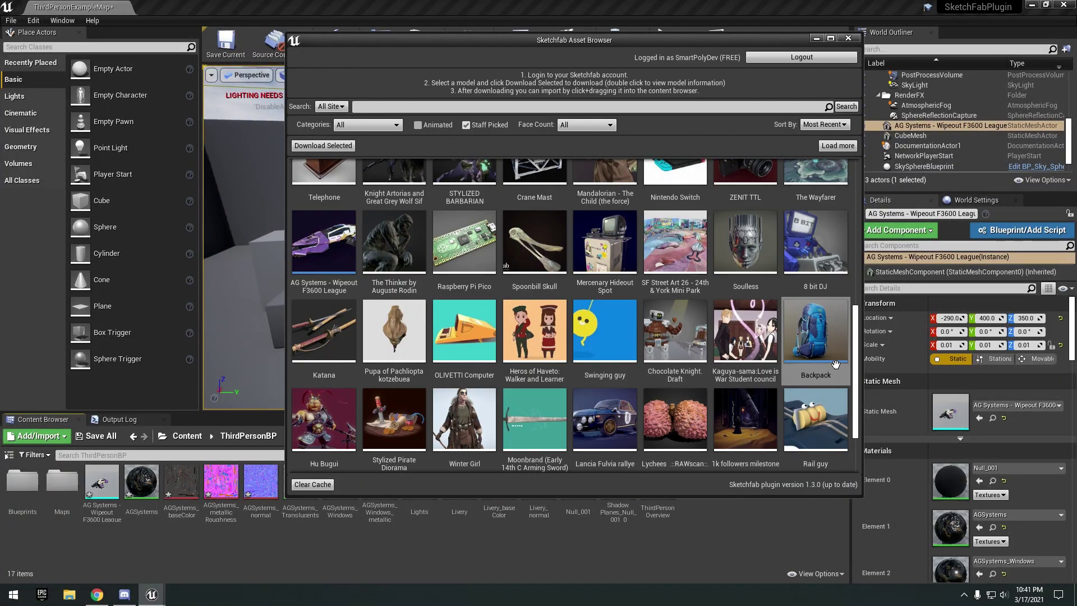
pyautogui.doubleClick(826, 353)
pyautogui.click(607, 379)
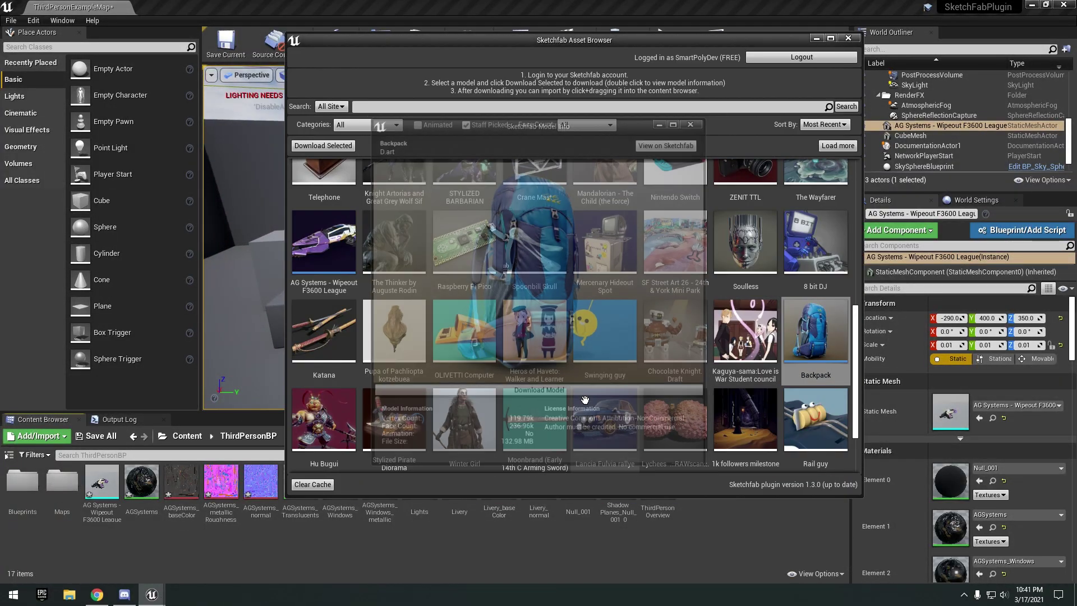
pyautogui.scroll(-1, 607, 383)
pyautogui.moveTo(816, 298); pyautogui.dragTo(466, 536)
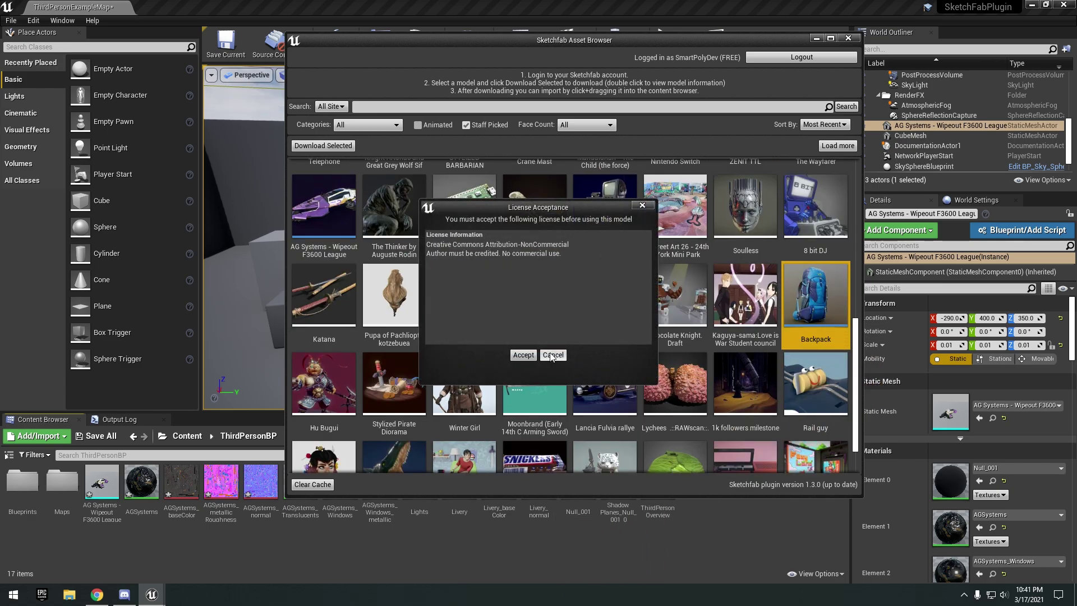
pyautogui.click(522, 358)
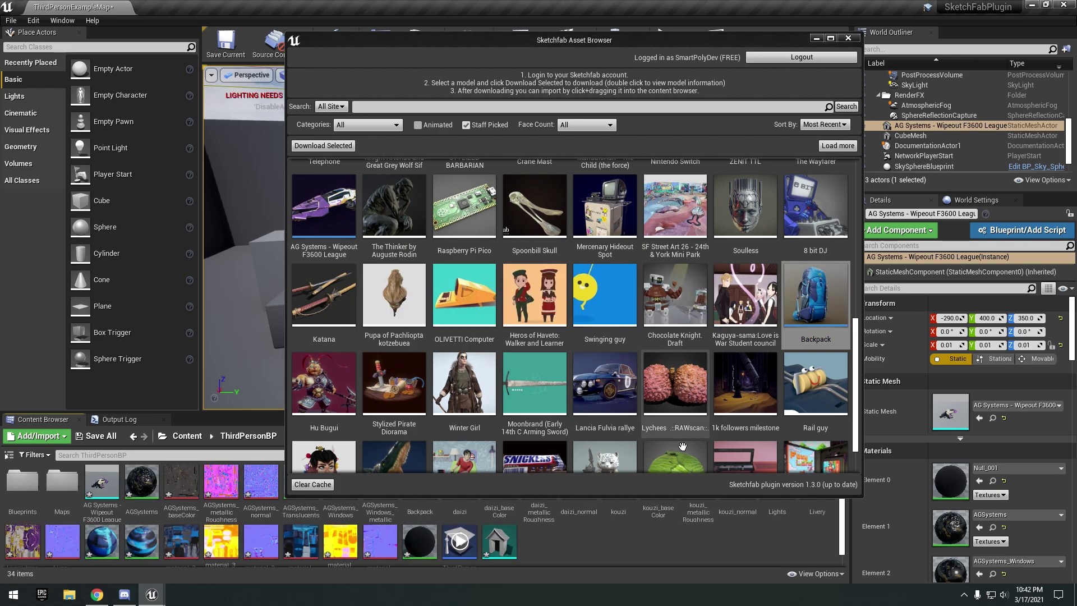
# - Open the imported Backpack mesh, set the preview camera speed to 2 and examine the backpack from front and back
pyautogui.click(816, 39)
pyautogui.scroll(-1, 448, 488)
pyautogui.click(419, 477)
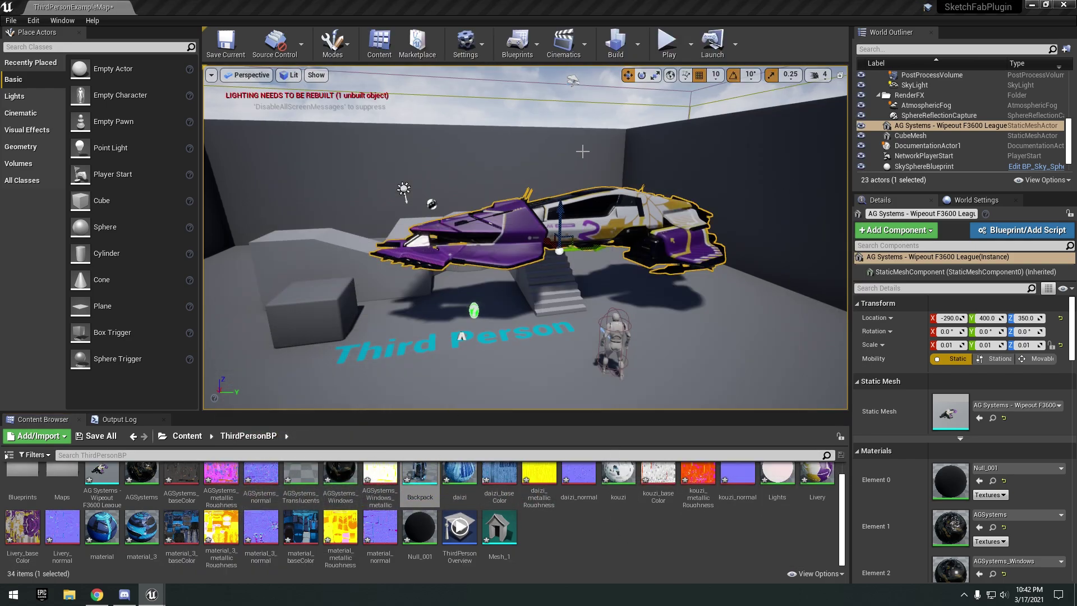
pyautogui.doubleClick(420, 476)
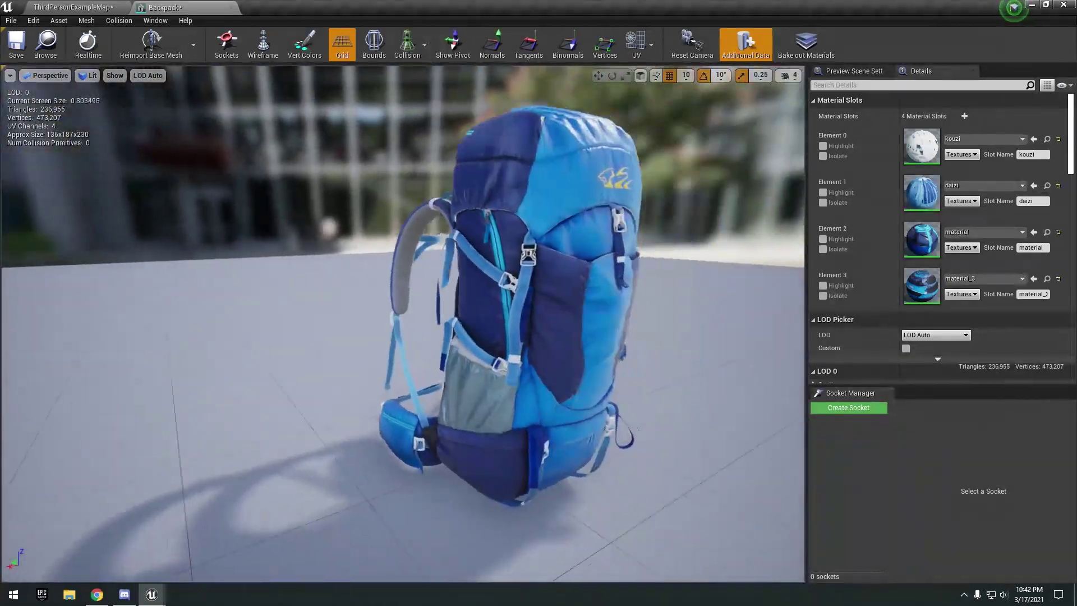
pyautogui.moveTo(563, 167); pyautogui.dragTo(370, 167)
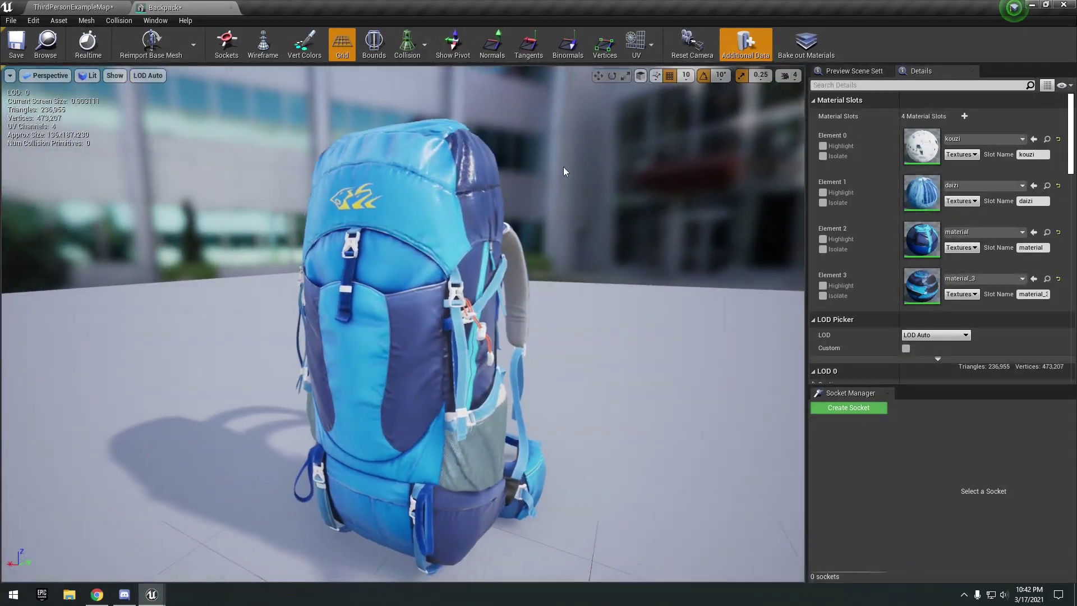
pyautogui.click(790, 78)
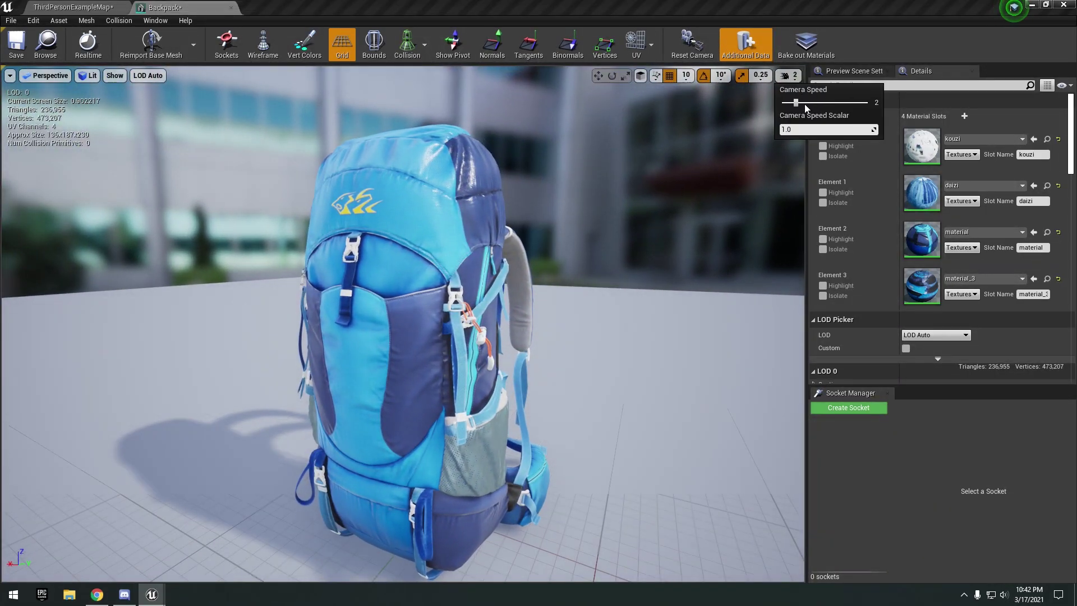
pyautogui.moveTo(617, 225); pyautogui.dragTo(800, 202, button='right')
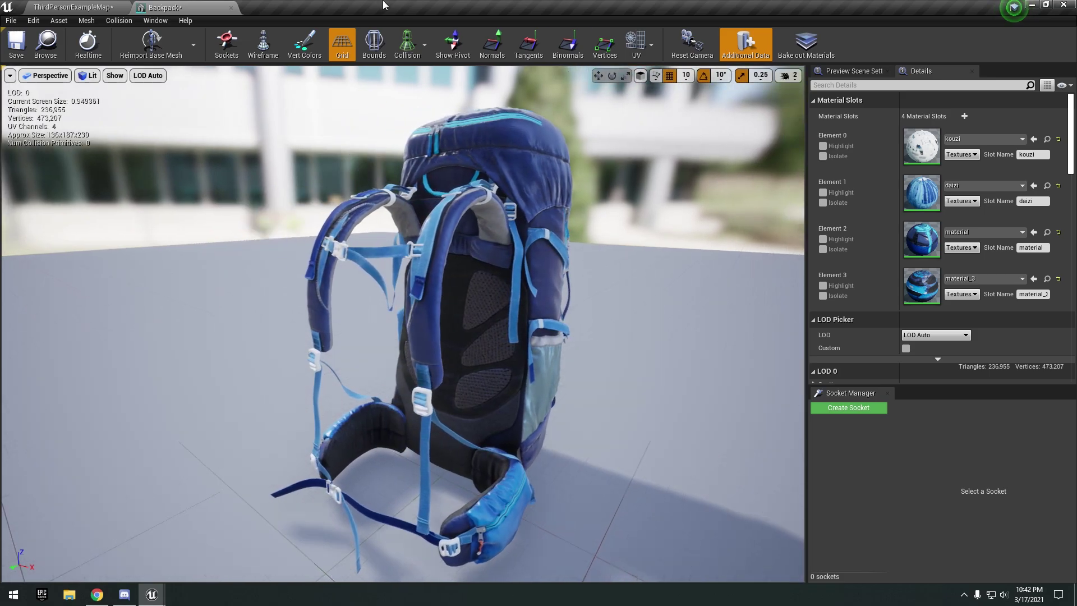
pyautogui.click(230, 7)
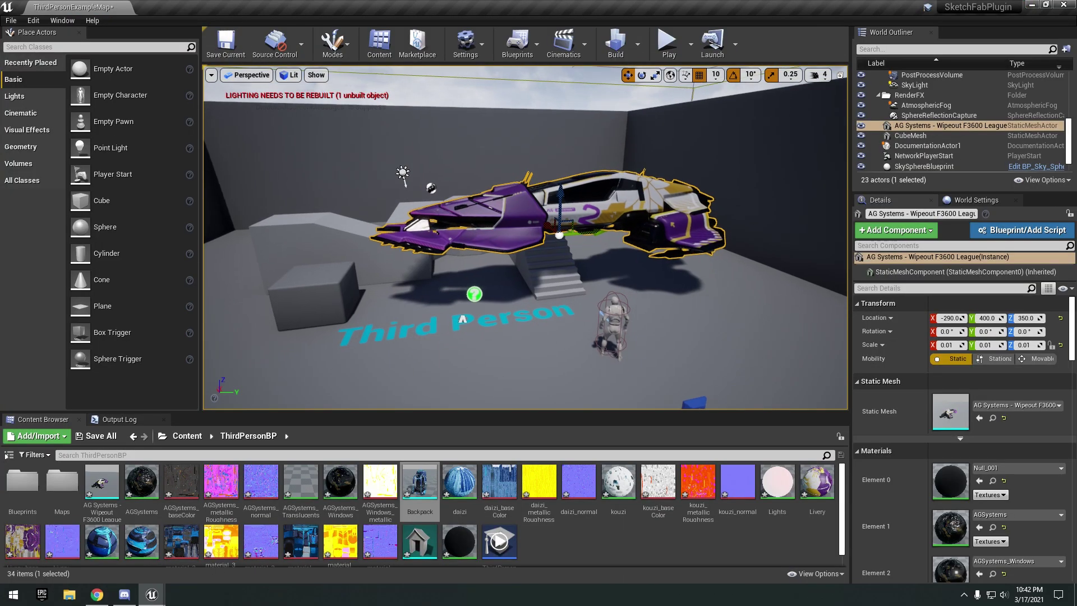
# - Place the Backpack beside the character at about X -910, Y 370, Z 170, scaled uniformly to 0.5 and rotated to 0° about Z
pyautogui.scroll(-5, 522, 236)
pyautogui.moveTo(420, 483); pyautogui.dragTo(492, 281)
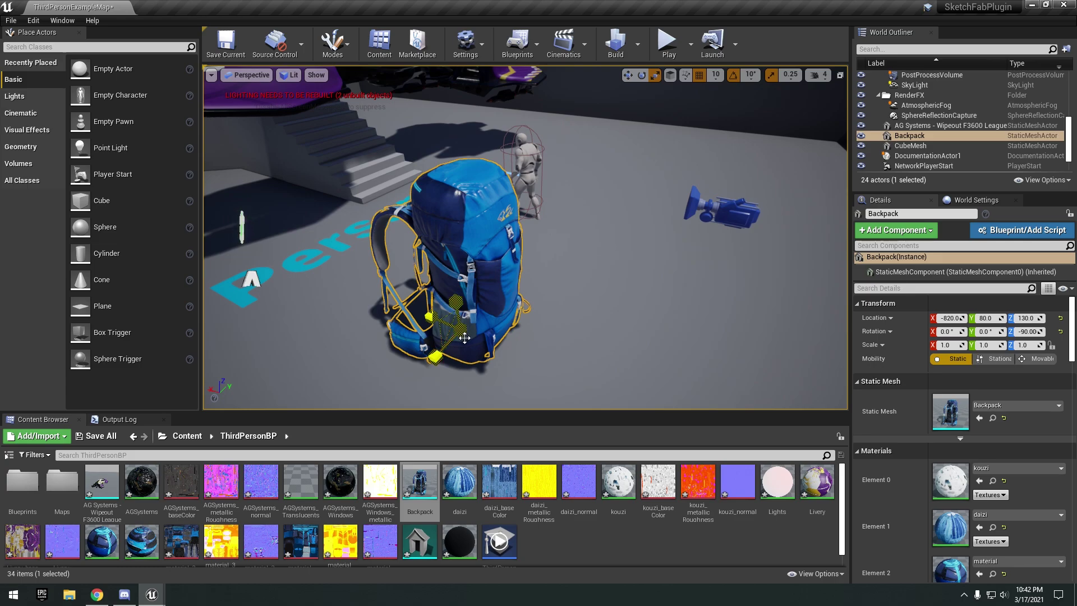
pyautogui.moveTo(464, 337)
pyautogui.mouseDown()
pyautogui.moveTo(493, 309)
pyautogui.moveTo(461, 341)
pyautogui.mouseUp()
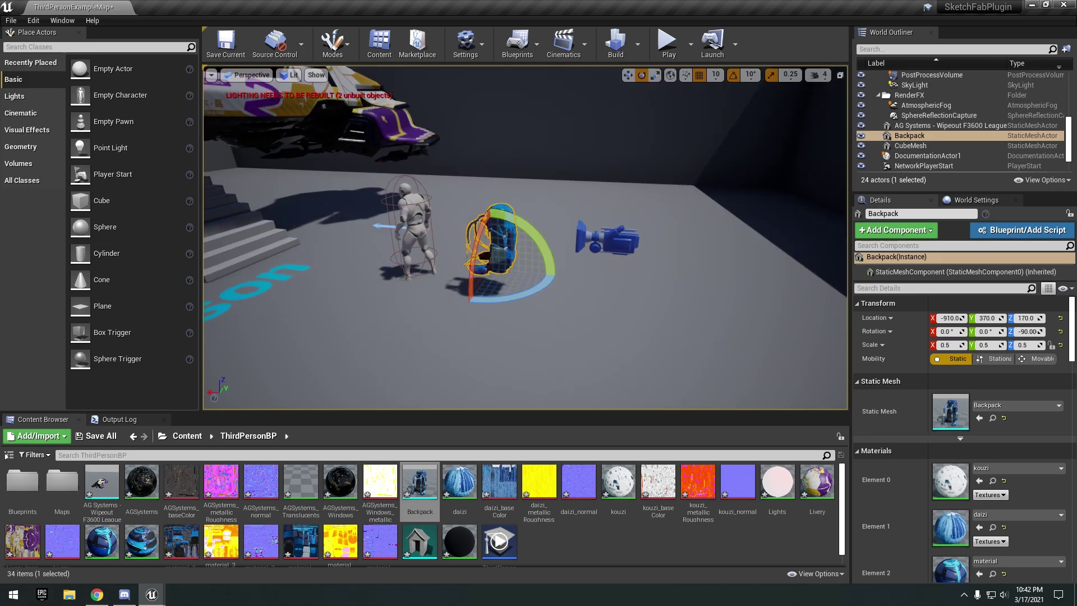
pyautogui.moveTo(507, 300); pyautogui.dragTo(435, 303)
pyautogui.press('w')
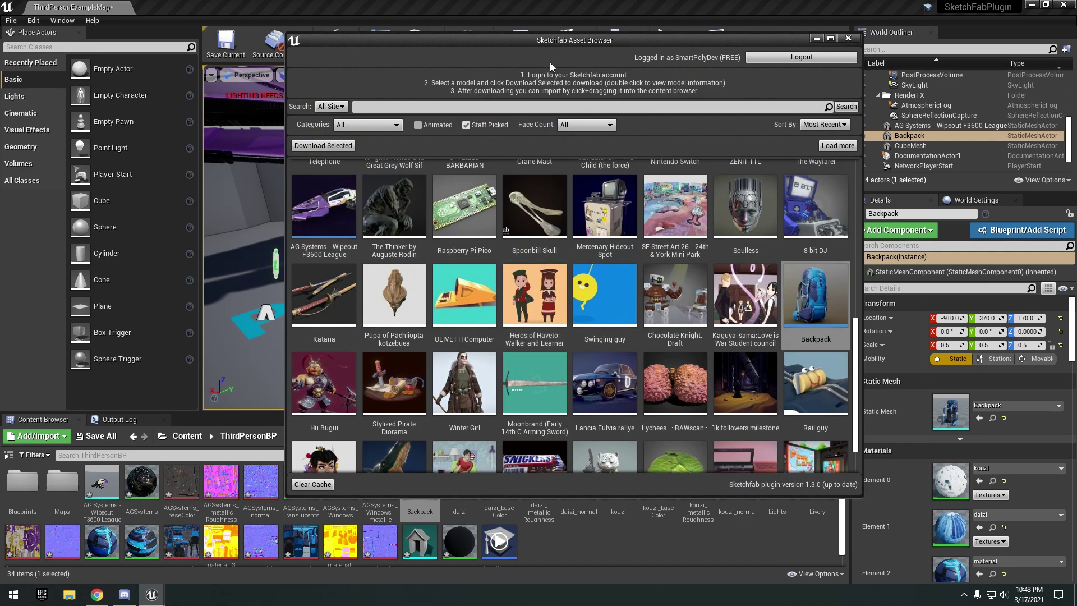
# - Filter the Sketchfab models by the Cars & Vehicles category and load more results
pyautogui.click(355, 126)
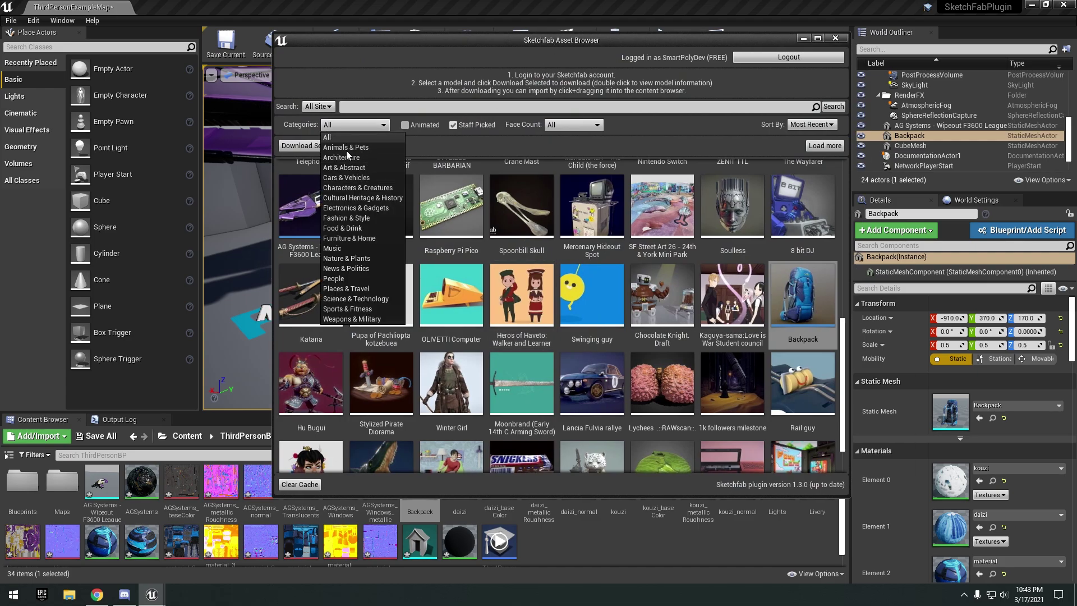
pyautogui.click(350, 179)
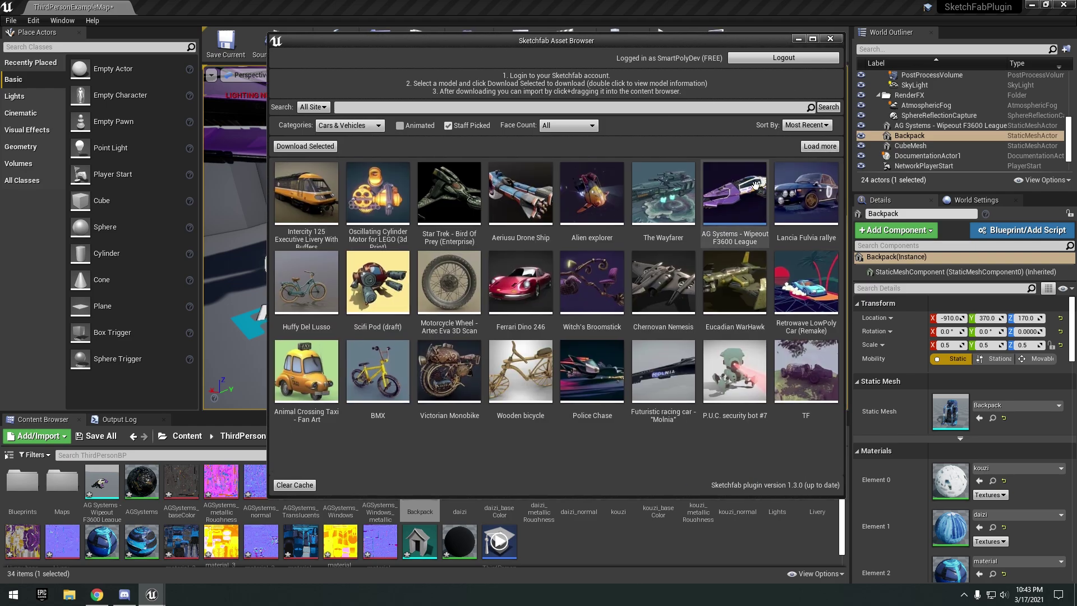
pyautogui.scroll(-5, 756, 185)
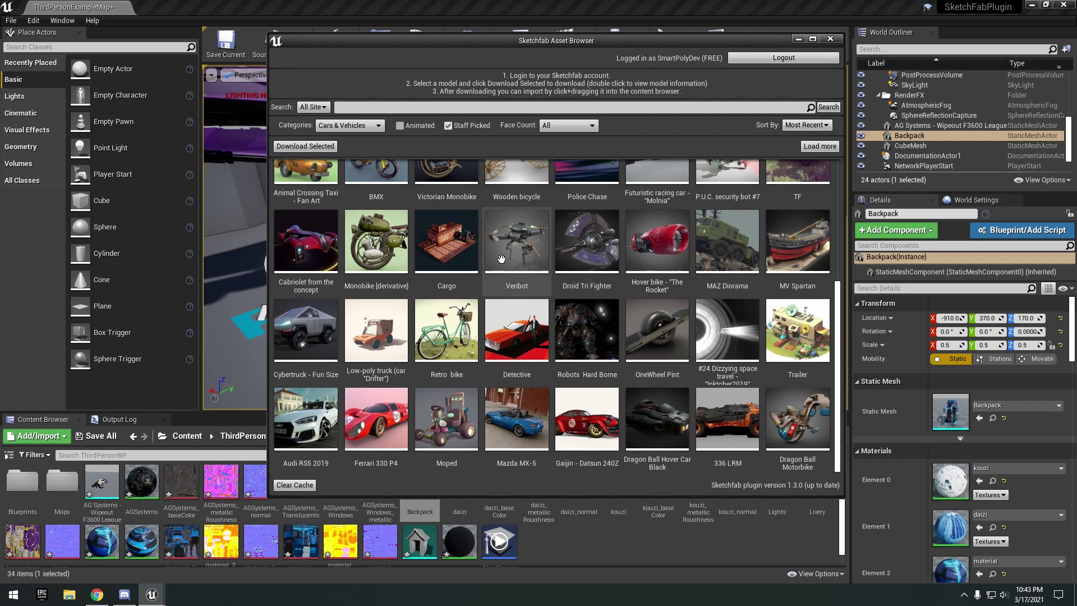
pyautogui.scroll(4, 364, 253)
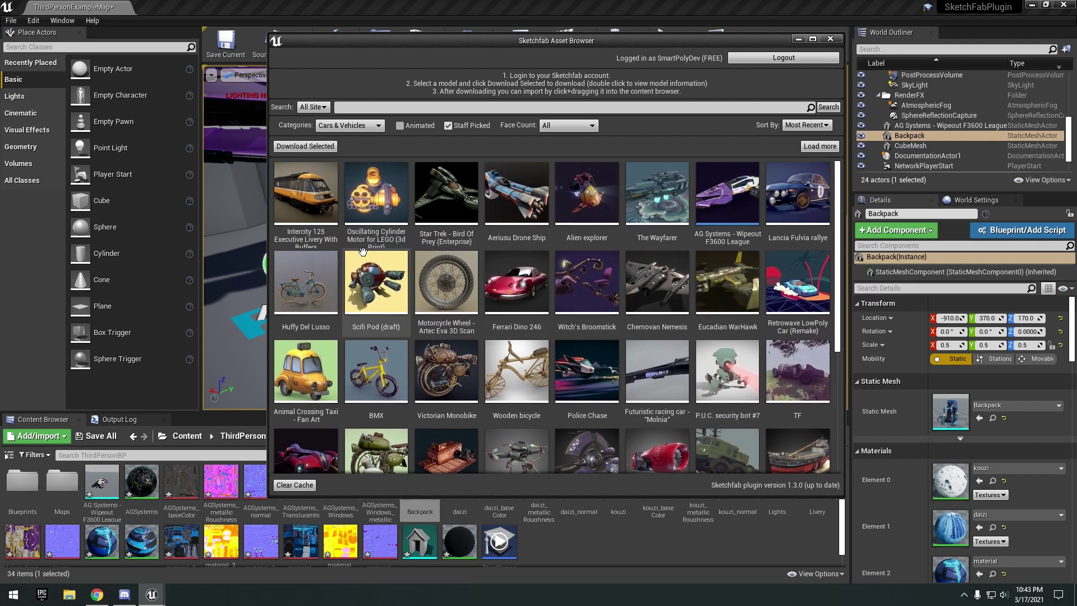
pyautogui.scroll(-10, 774, 280)
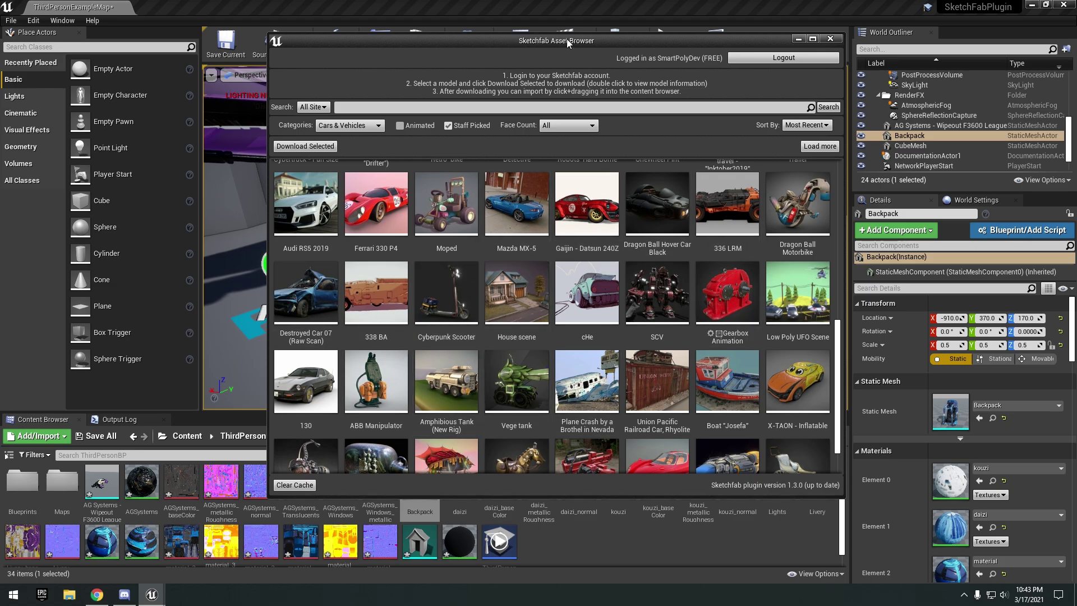
pyautogui.moveTo(569, 44); pyautogui.dragTo(572, 41)
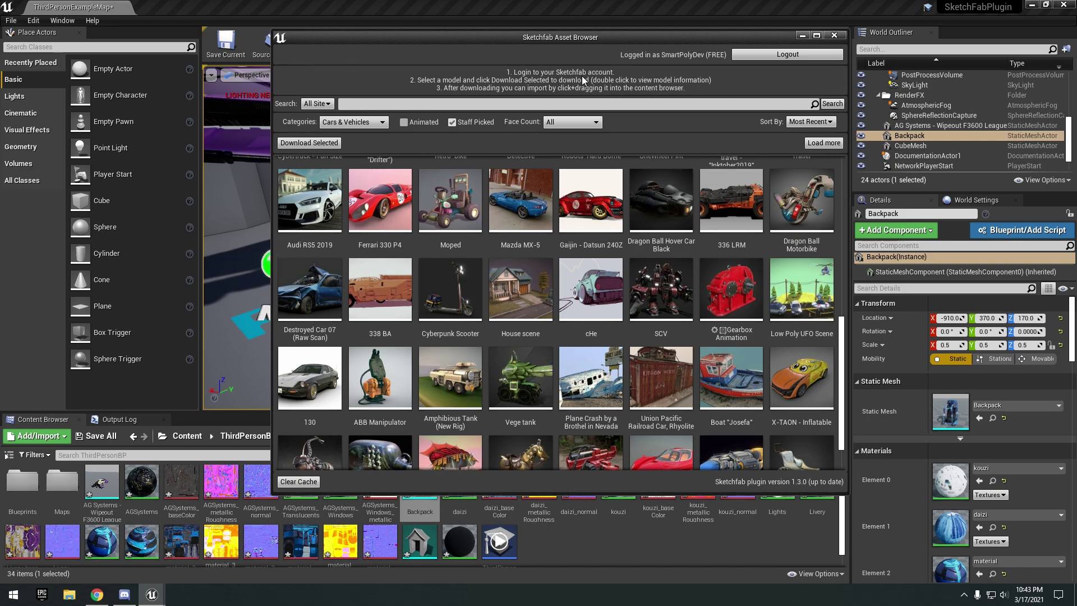
pyautogui.scroll(-1, 764, 272)
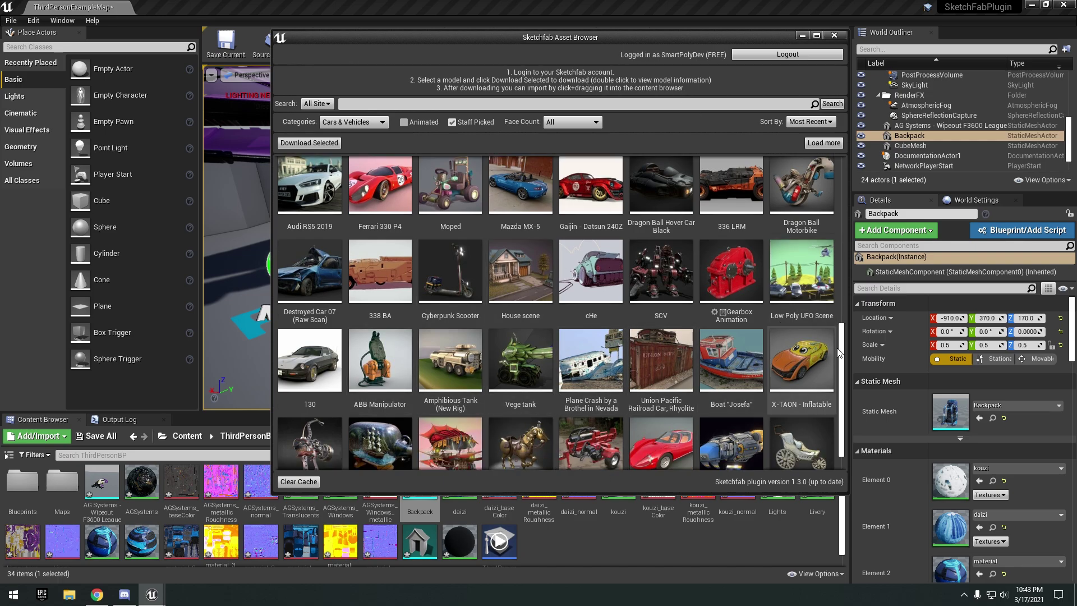
pyautogui.click(824, 144)
pyautogui.scroll(-5, 359, 242)
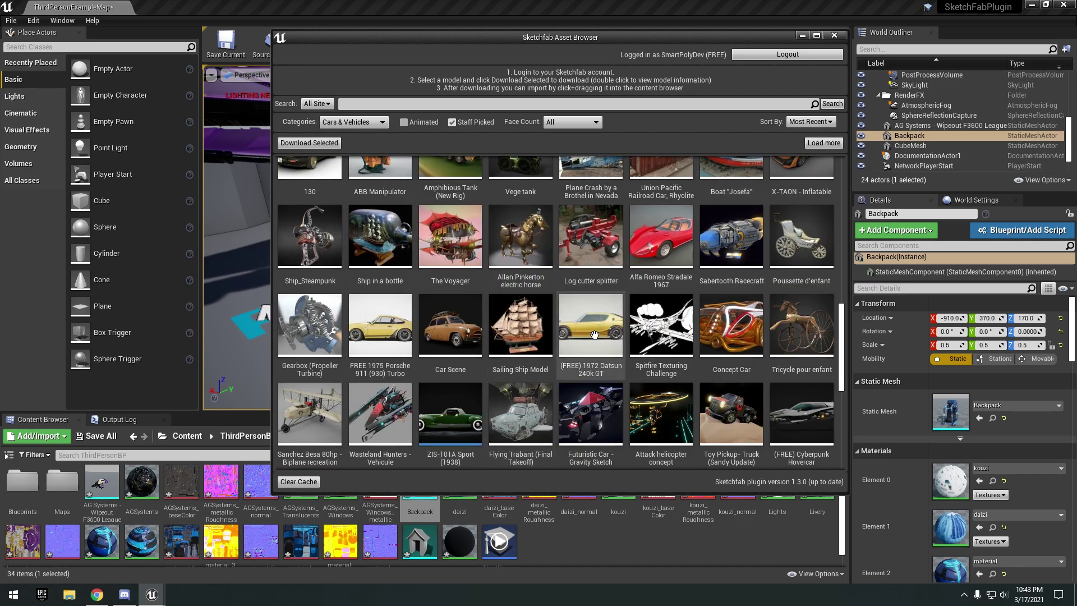
pyautogui.scroll(-1, 595, 331)
# - View the model information of the Sanchez Besa 80hp biplane and the (FREE) Cyberpunk Hovercar
pyautogui.click(299, 406)
pyautogui.doubleClick(299, 406)
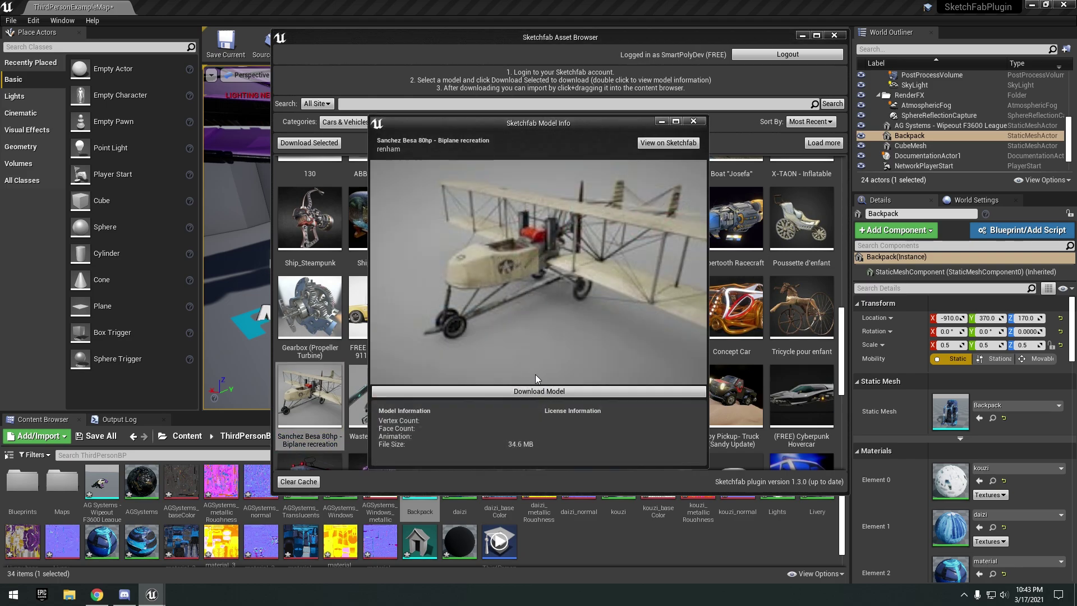
pyautogui.click(694, 122)
pyautogui.doubleClick(801, 396)
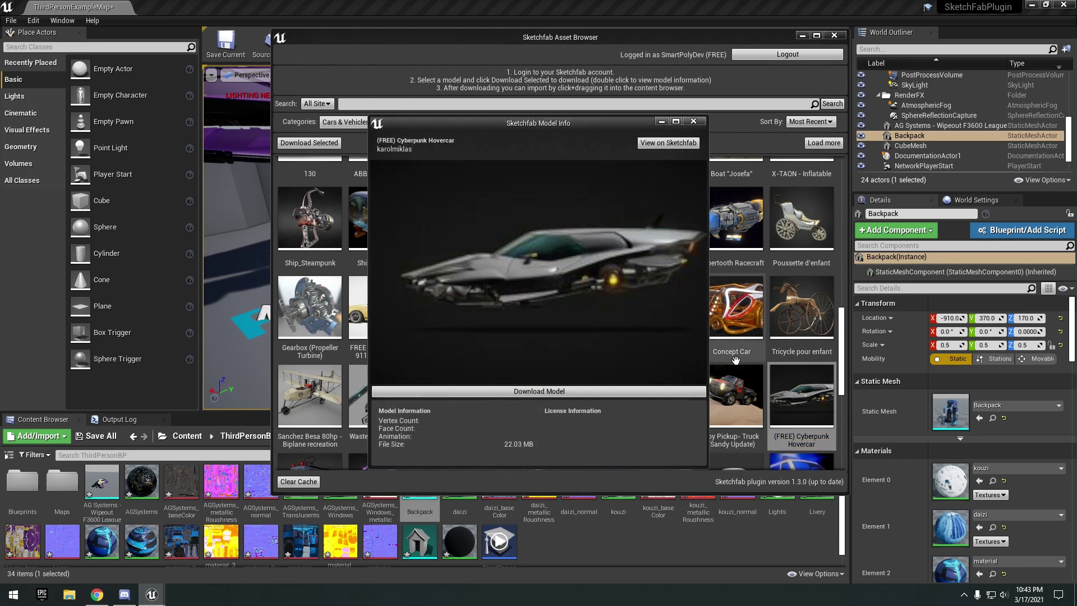
pyautogui.click(694, 122)
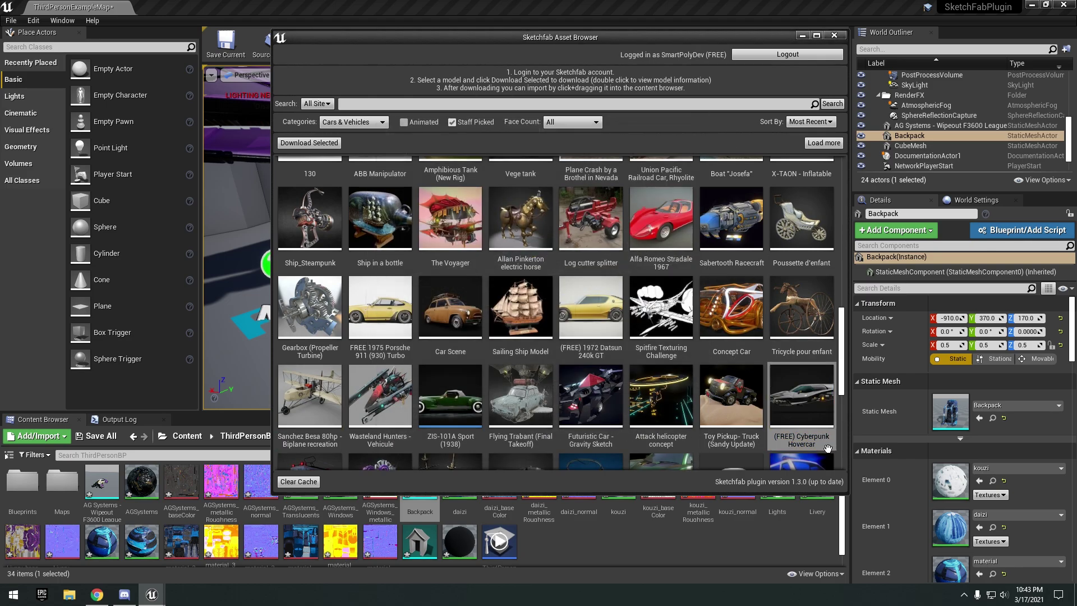
# - Download the (FREE) Cyberpunk Hovercar model and import it into the ThirdPersonBP folder
pyautogui.scroll(-4, 798, 337)
pyautogui.scroll(-1, 802, 355)
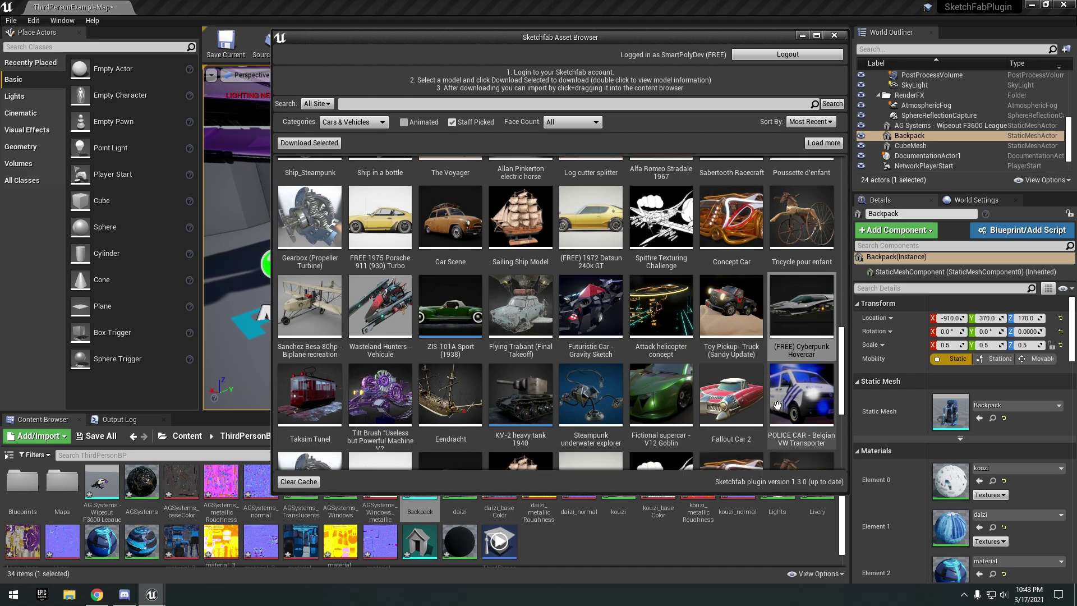
pyautogui.doubleClick(790, 318)
pyautogui.click(657, 392)
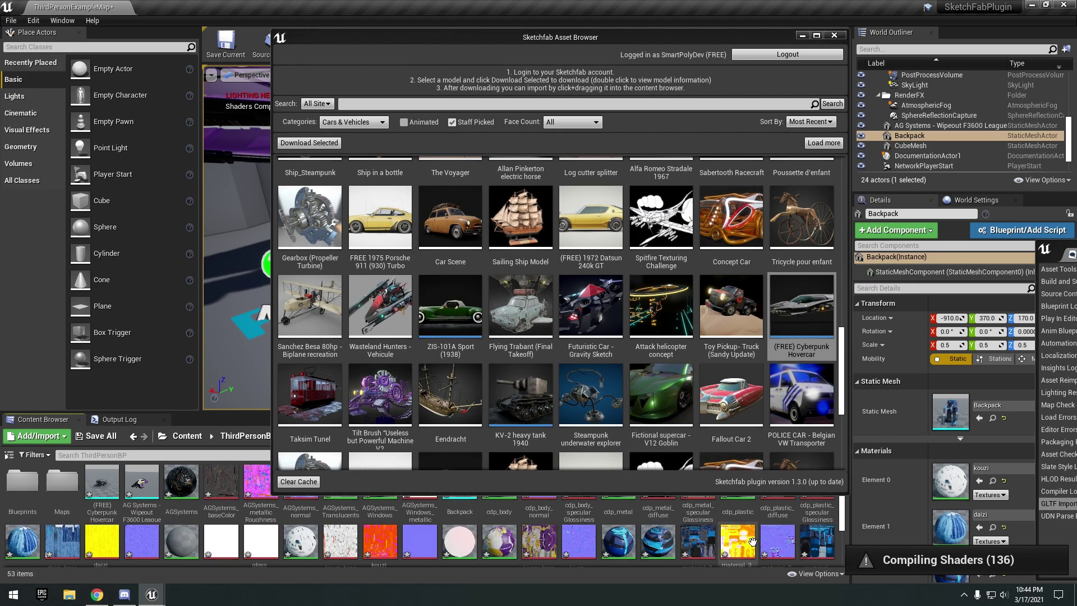
# - Open the imported (FREE) Cyberpunk Hovercar mesh and examine its shape, materials and triangle and vertex statistics
pyautogui.click(802, 35)
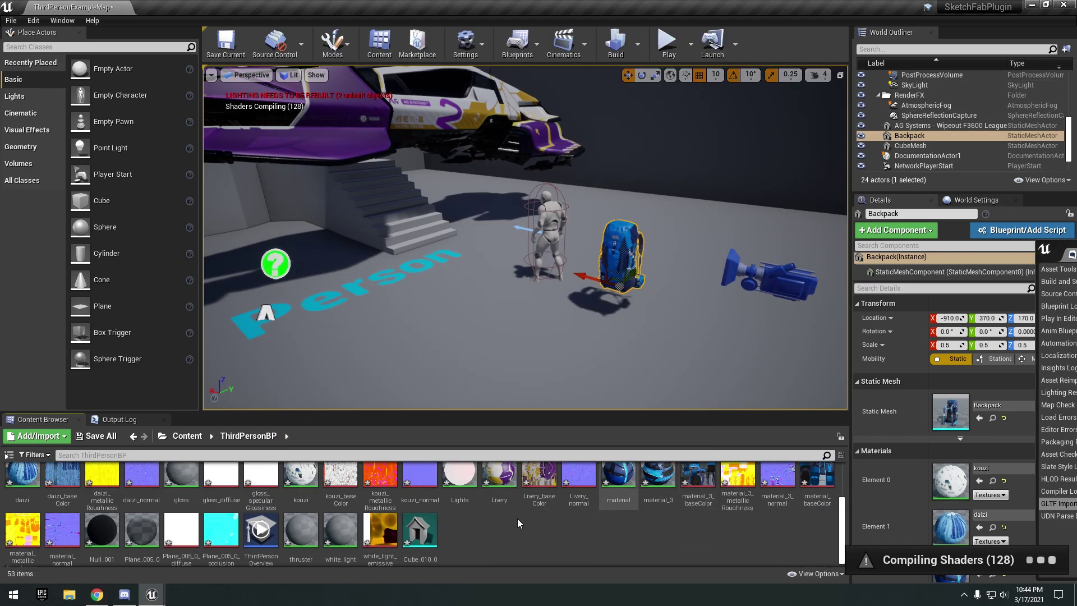
pyautogui.scroll(3, 118, 494)
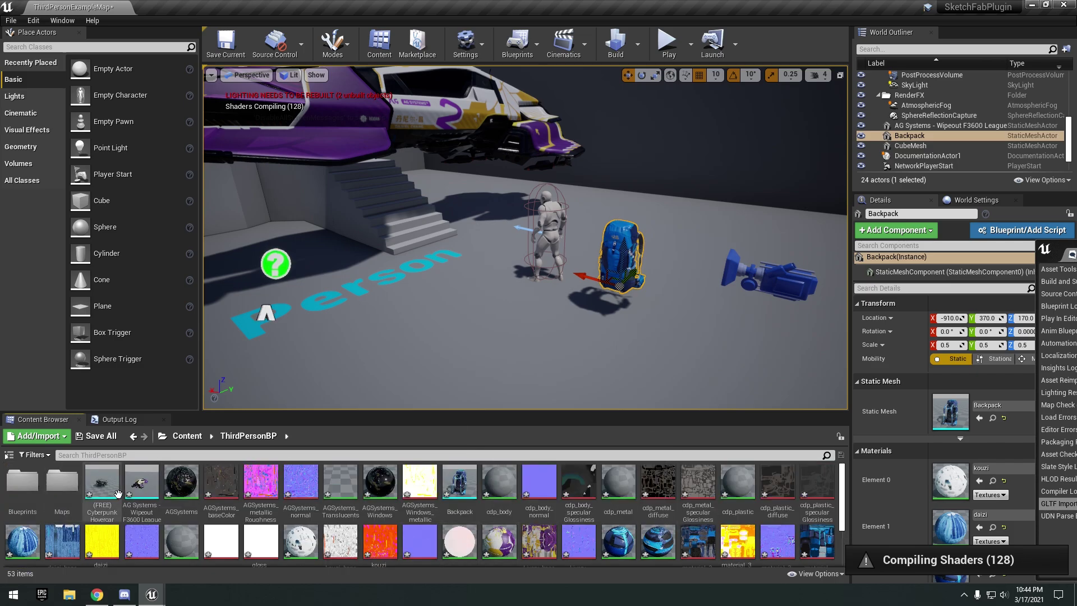
pyautogui.doubleClick(118, 493)
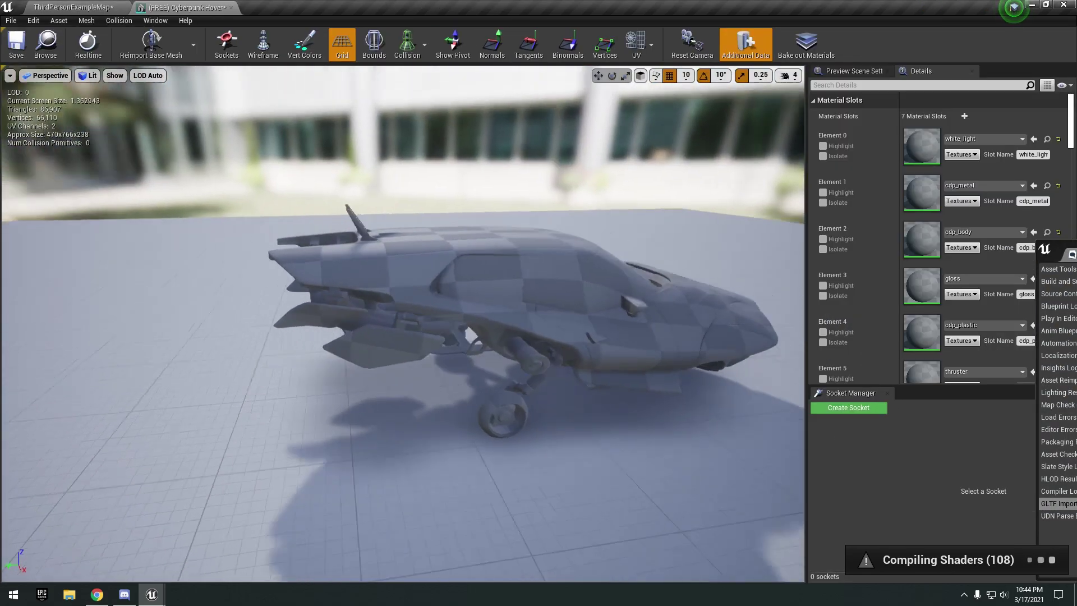
pyautogui.moveTo(540, 182); pyautogui.dragTo(595, 205)
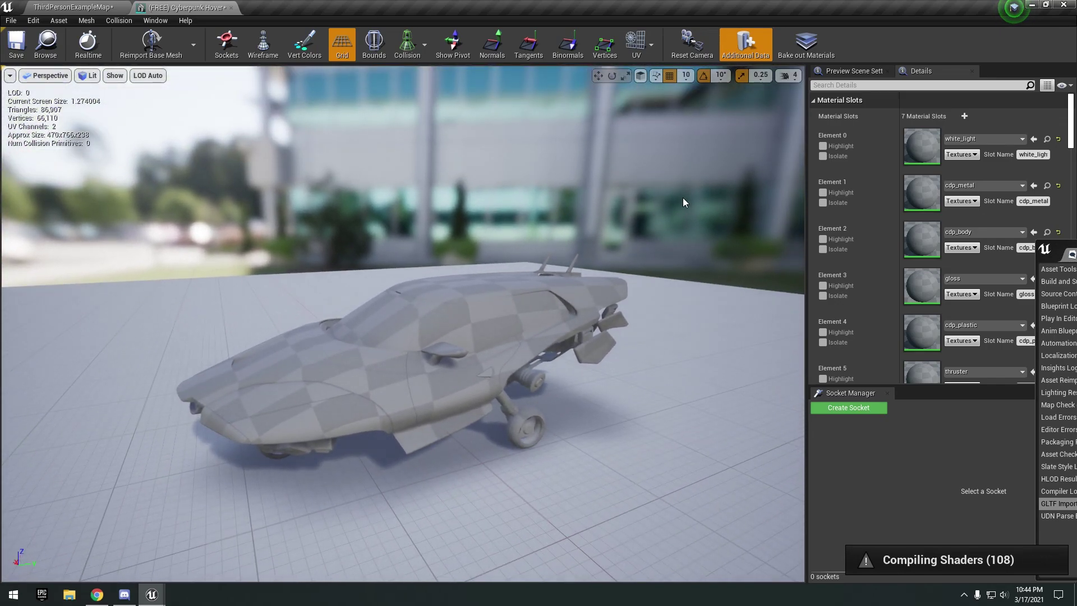
pyautogui.moveTo(648, 278); pyautogui.dragTo(583, 254)
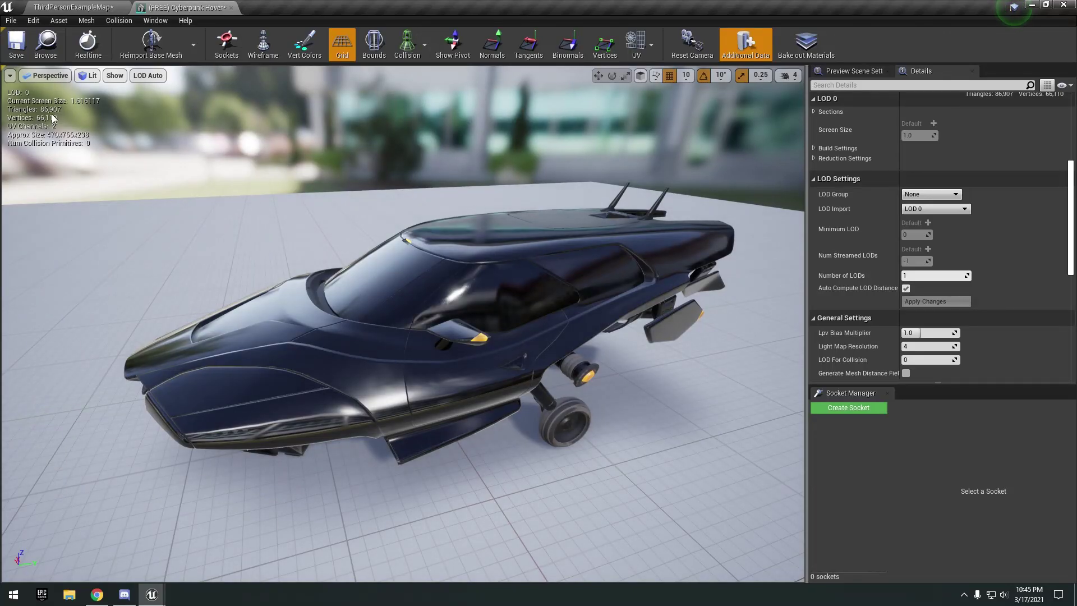
pyautogui.moveTo(65, 113); pyautogui.dragTo(174, 129)
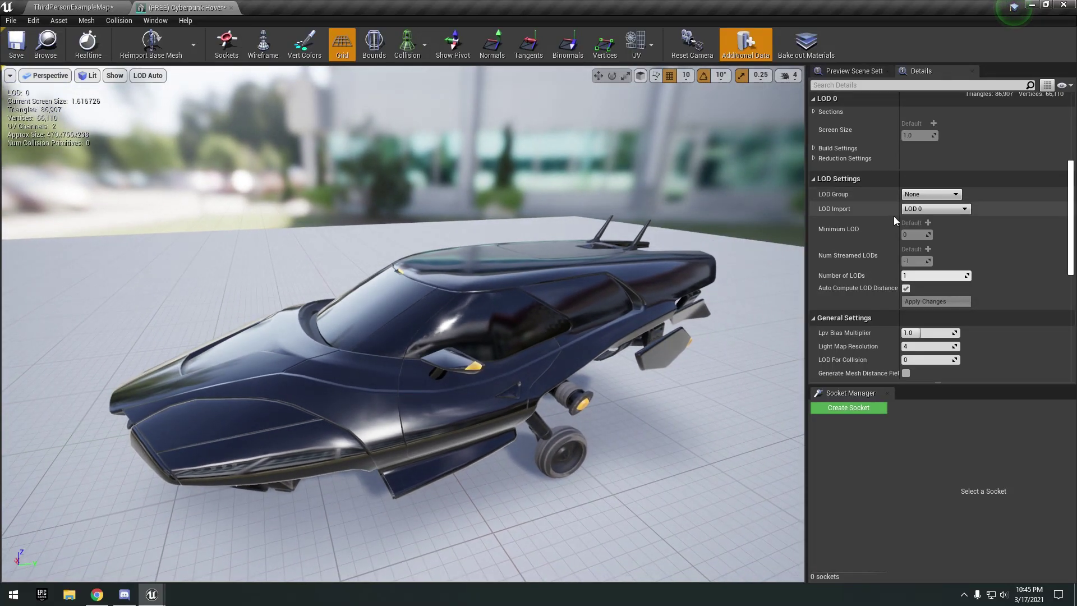
# - Set the number of LODs for the (FREE) Cyberpunk Hovercar mesh to 5
pyautogui.scroll(-3, 956, 208)
pyautogui.scroll(3, 948, 201)
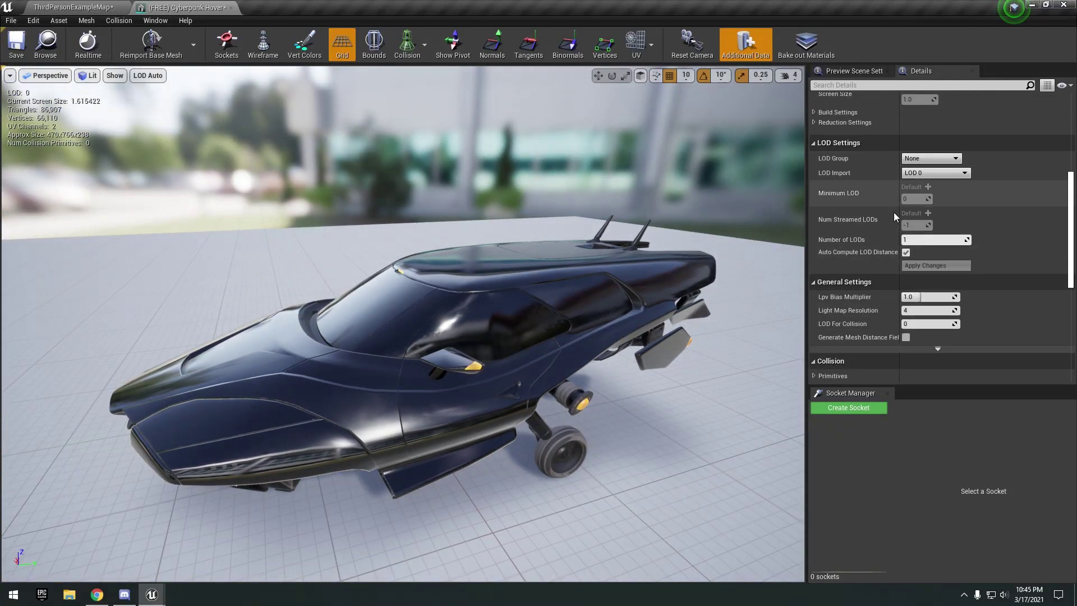
pyautogui.scroll(-5, 927, 248)
pyautogui.scroll(4, 918, 258)
pyautogui.moveTo(915, 221); pyautogui.dragTo(940, 221)
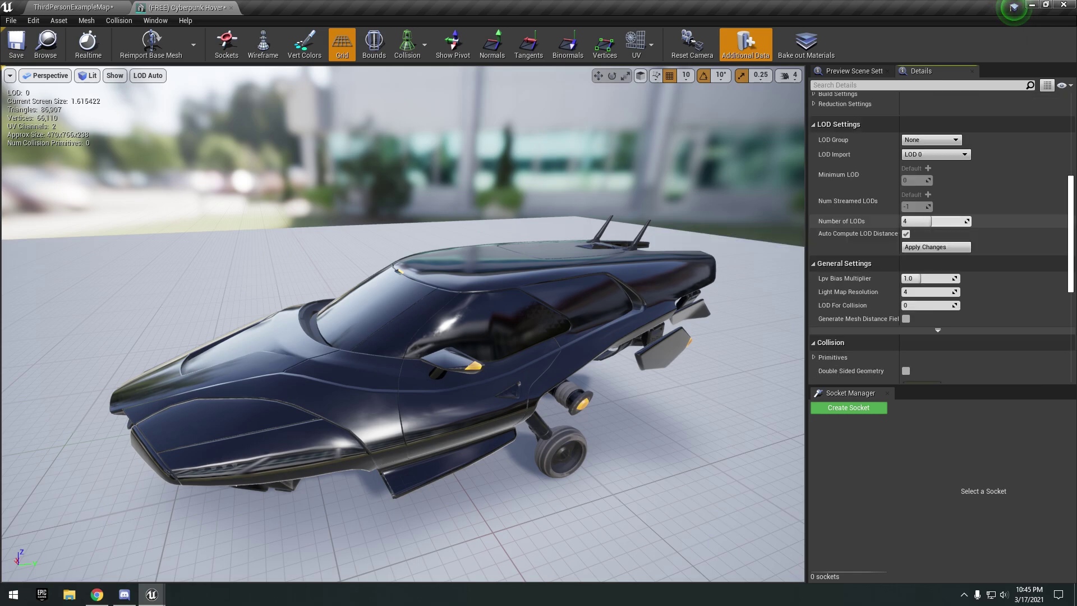
pyautogui.scroll(1, 925, 242)
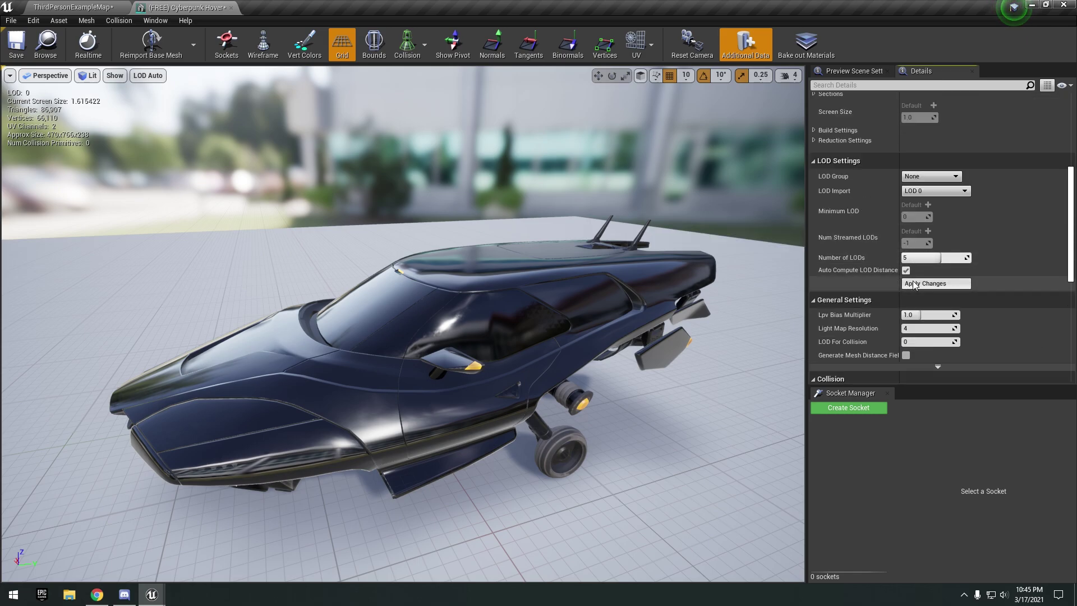
pyautogui.keyDown('alt'); pyautogui.moveTo(579, 426); pyautogui.dragTo(595, 314); pyautogui.keyUp('alt')
pyautogui.moveTo(673, 269)
pyautogui.keyDown('alt'); pyautogui.mouseDown()
pyautogui.moveTo(673, 333)
pyautogui.moveTo(657, 264)
pyautogui.moveTo(659, 281)
pyautogui.mouseUp(); pyautogui.keyUp('alt')
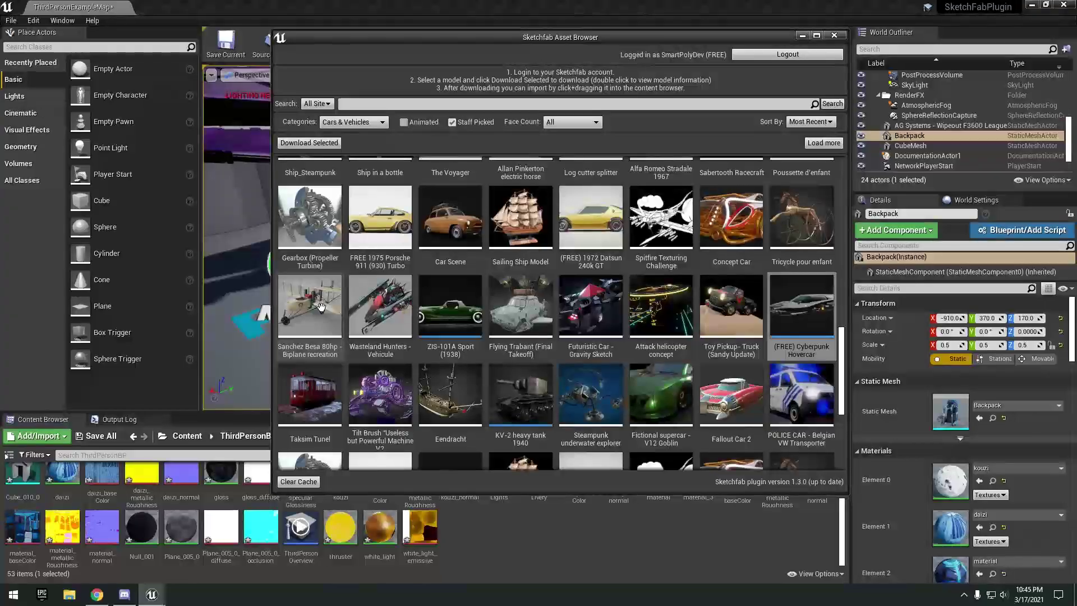
# - Return to the Sketchfab Asset Browser and look through the listed Cars & Vehicles models
pyautogui.scroll(-5, 637, 362)
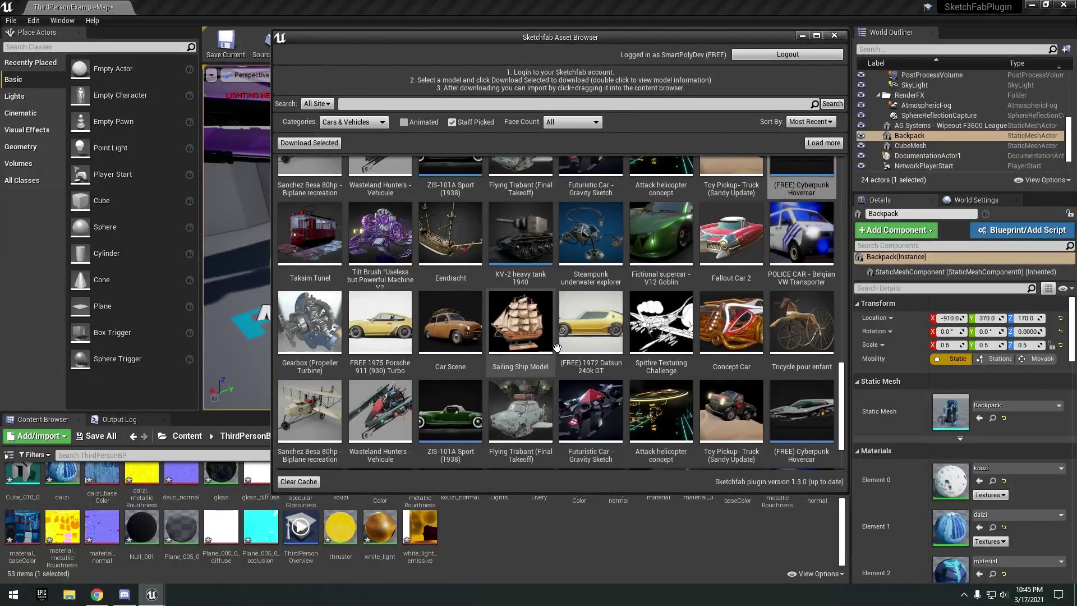
pyautogui.moveTo(840, 420); pyautogui.dragTo(836, 194)
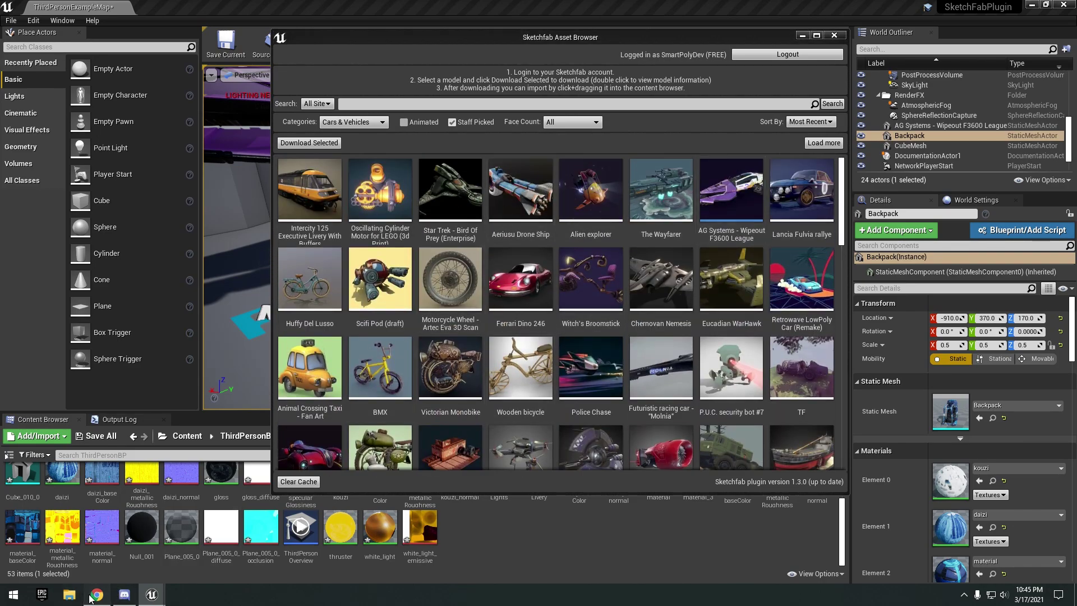
pyautogui.moveTo(708, 31); pyautogui.dragTo(693, 37)
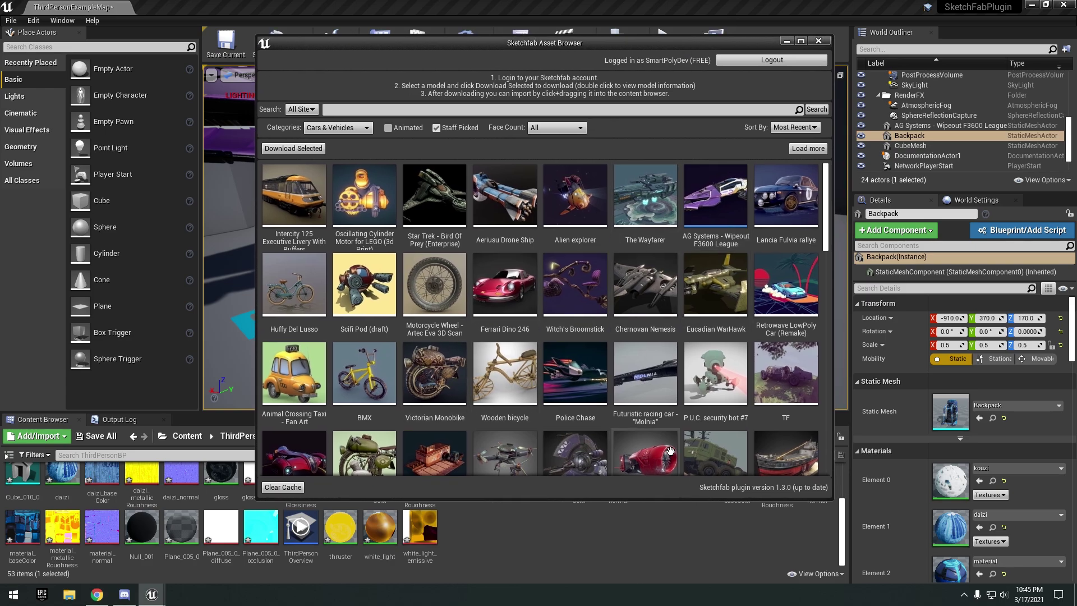
pyautogui.scroll(-2, 666, 456)
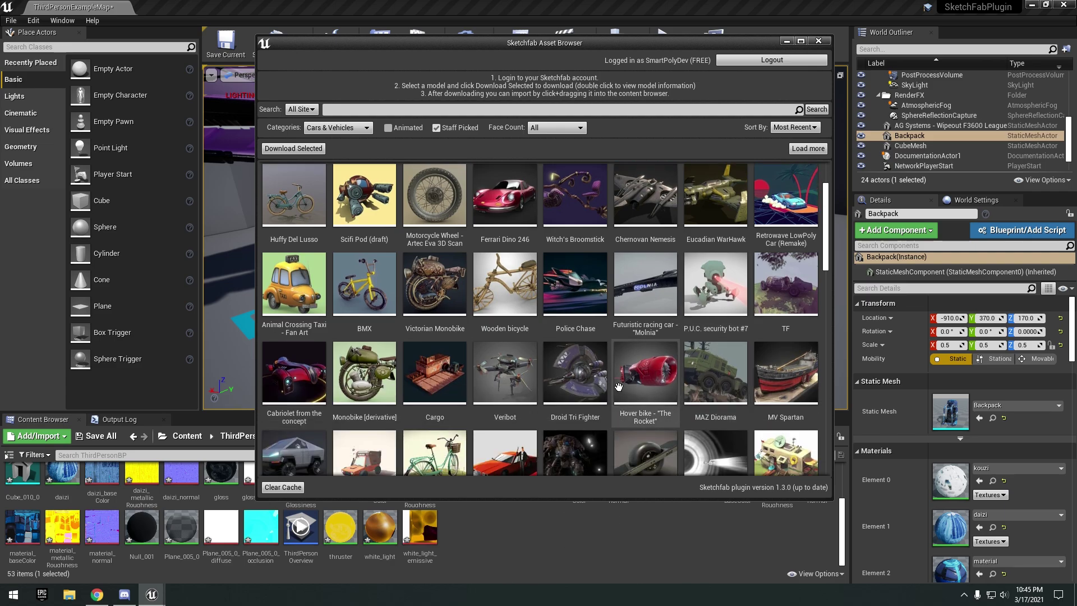
pyautogui.scroll(2, 629, 466)
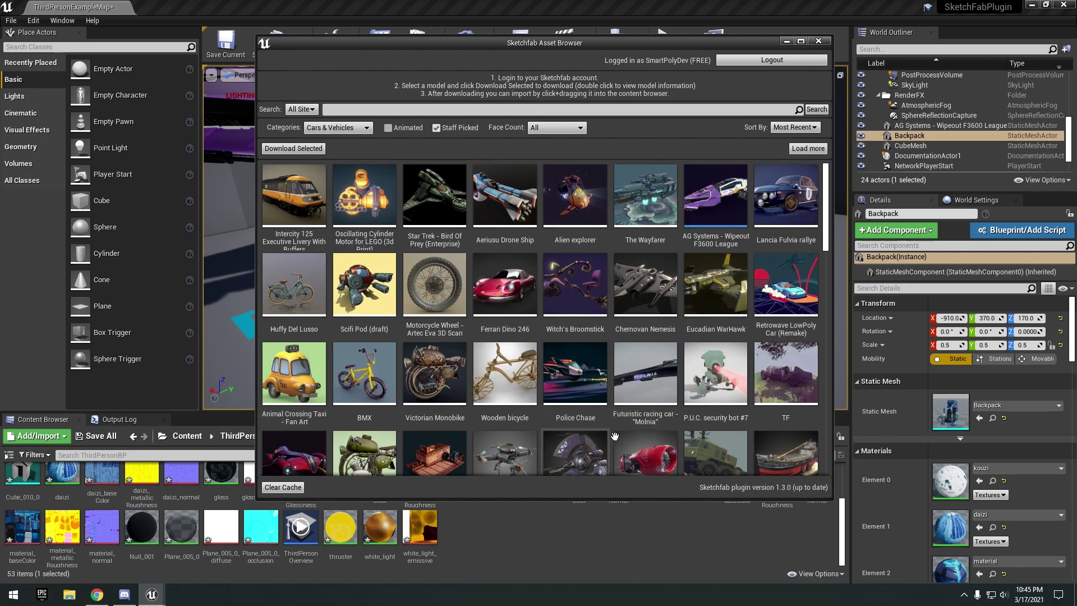
pyautogui.scroll(-2, 614, 437)
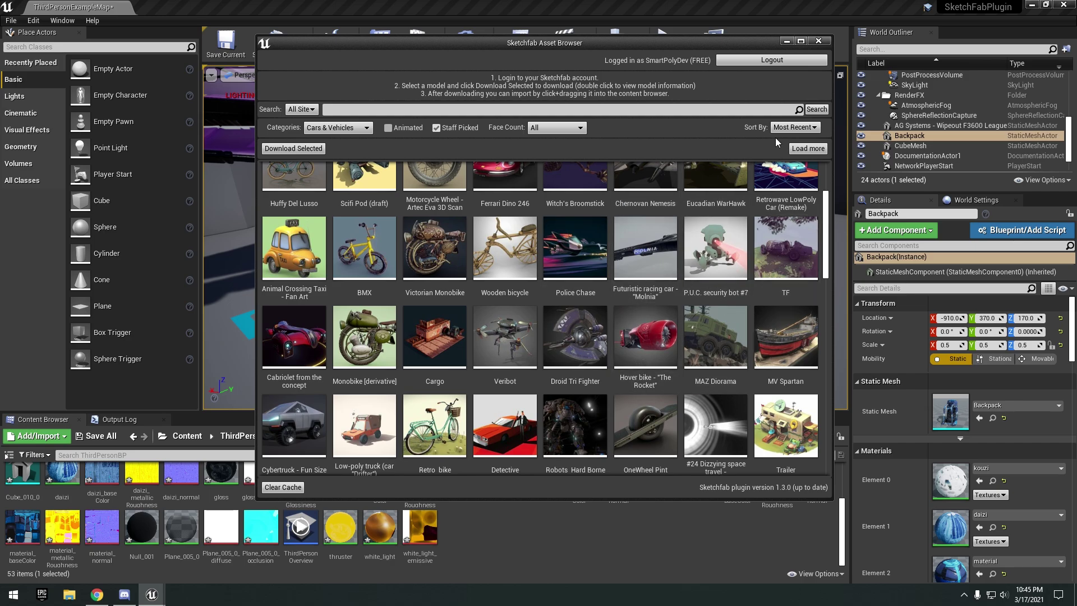
pyautogui.scroll(2, 688, 247)
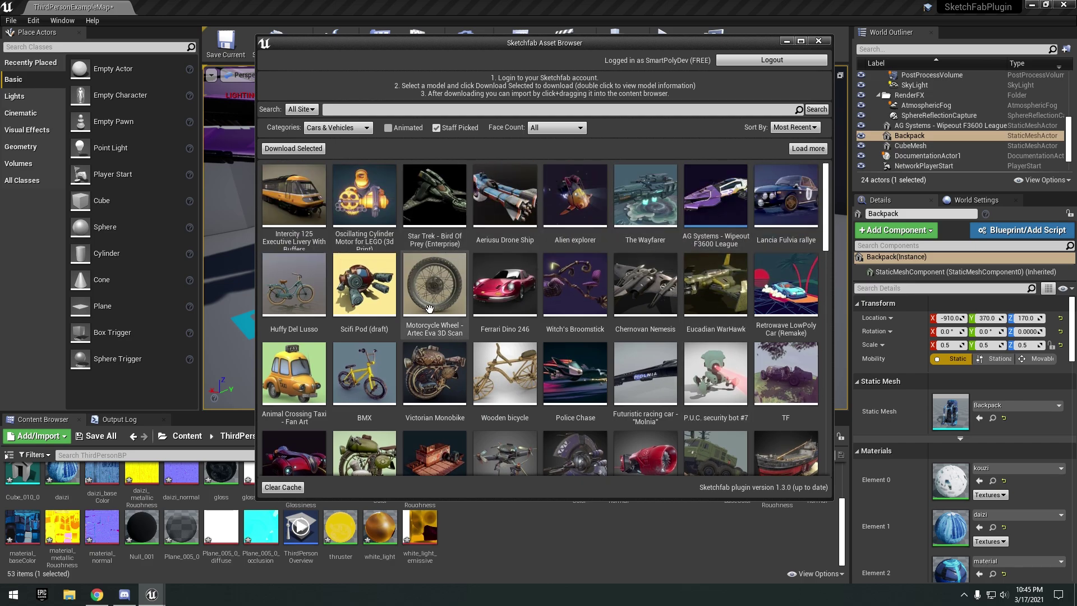
pyautogui.scroll(-3, 429, 270)
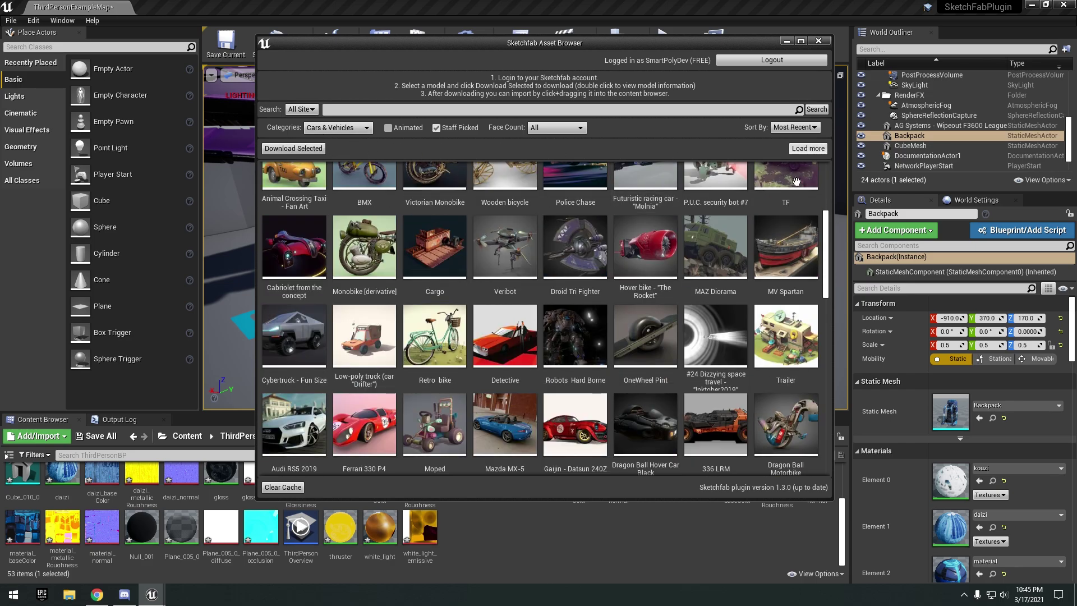
# - Load further Cars & Vehicles results at the end of the Sketchfab model list
pyautogui.scroll(-10, 803, 169)
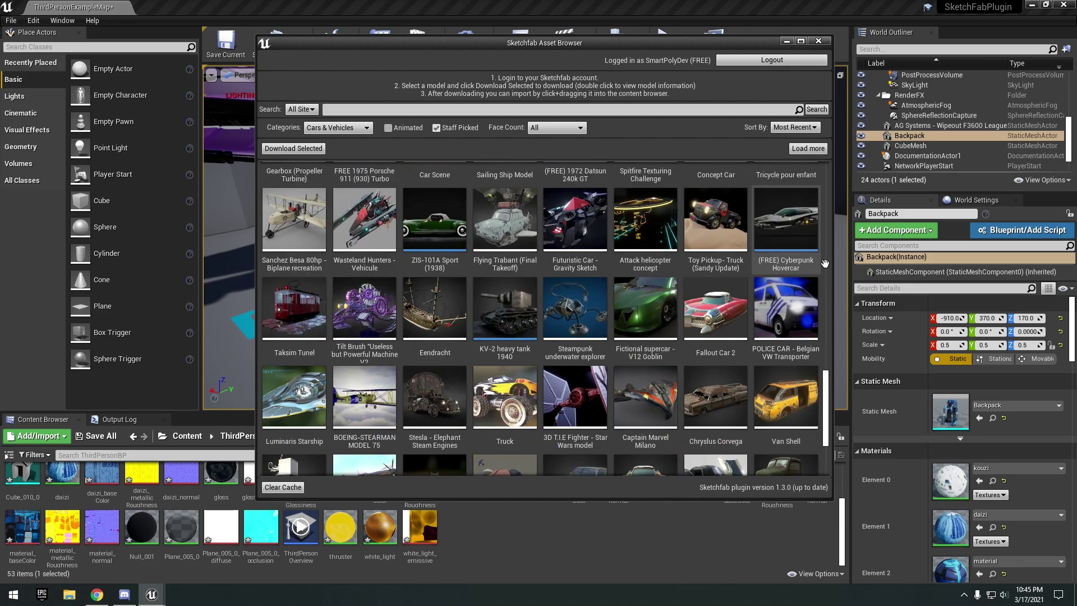
pyautogui.scroll(-1, 826, 264)
pyautogui.scroll(-3, 825, 414)
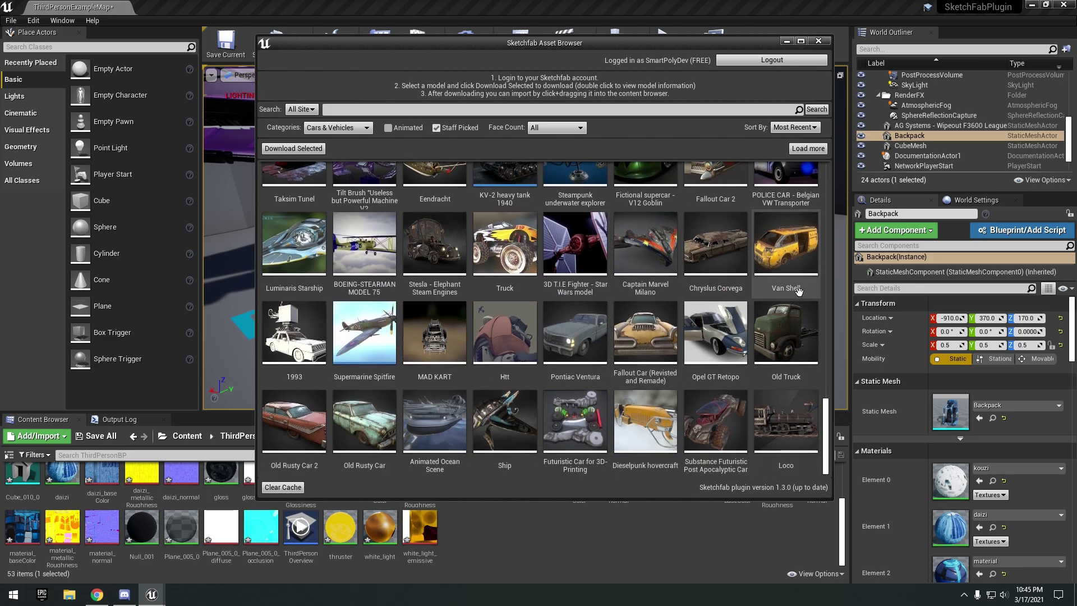
pyautogui.scroll(-2, 826, 428)
pyautogui.scroll(-5, 826, 428)
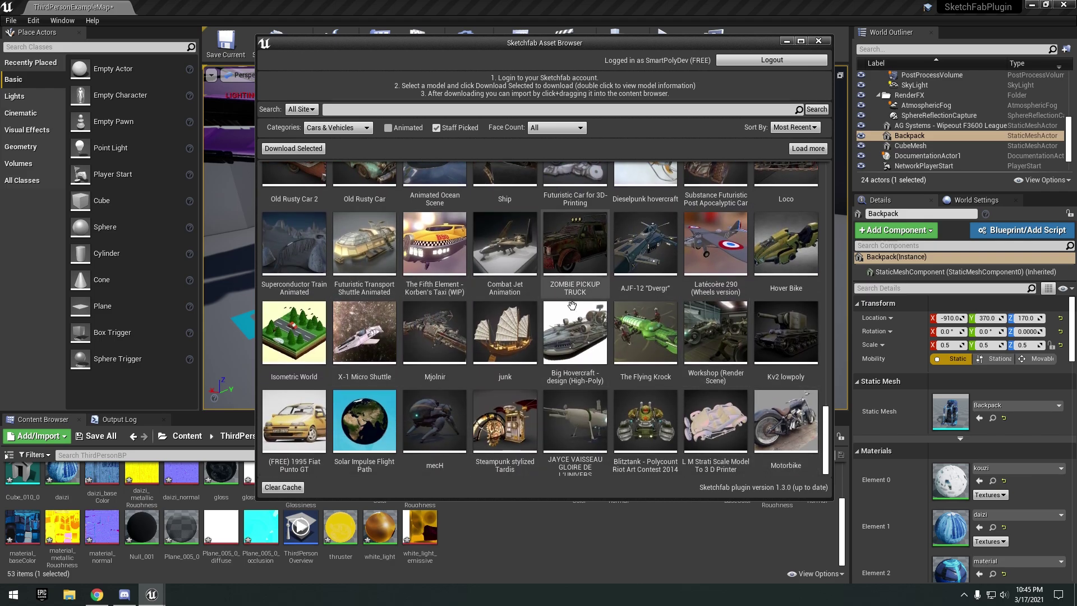
pyautogui.moveTo(663, 49); pyautogui.dragTo(636, 59)
pyautogui.click(781, 158)
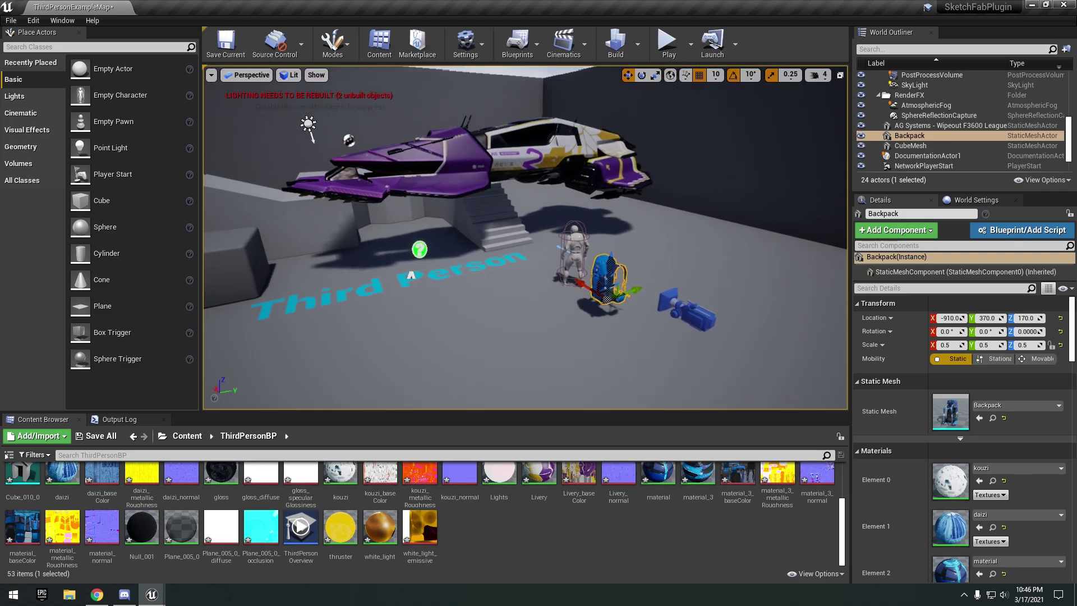
# - Place the (FREE) Cyberpunk Hovercar in the level at location -880, -520, 280 and rotate it to -80° around Z
pyautogui.moveTo(664, 228)
pyautogui.mouseDown(button='right')
pyautogui.moveTo(663, 198)
pyautogui.moveTo(617, 224)
pyautogui.mouseUp(button='right')
pyautogui.scroll(3, 169, 533)
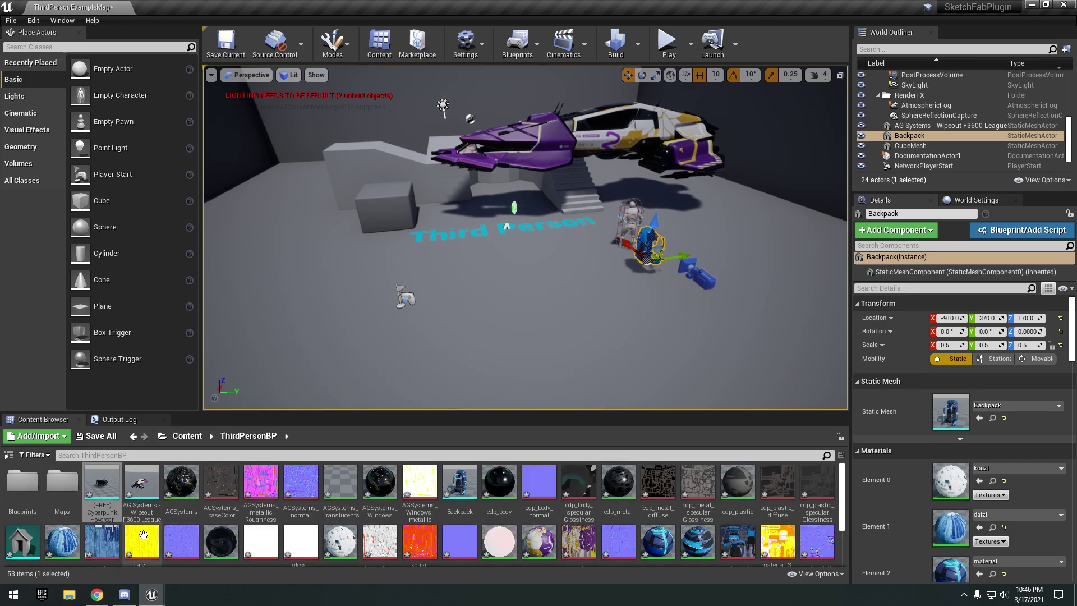
pyautogui.moveTo(102, 481); pyautogui.dragTo(348, 247)
pyautogui.press('f')
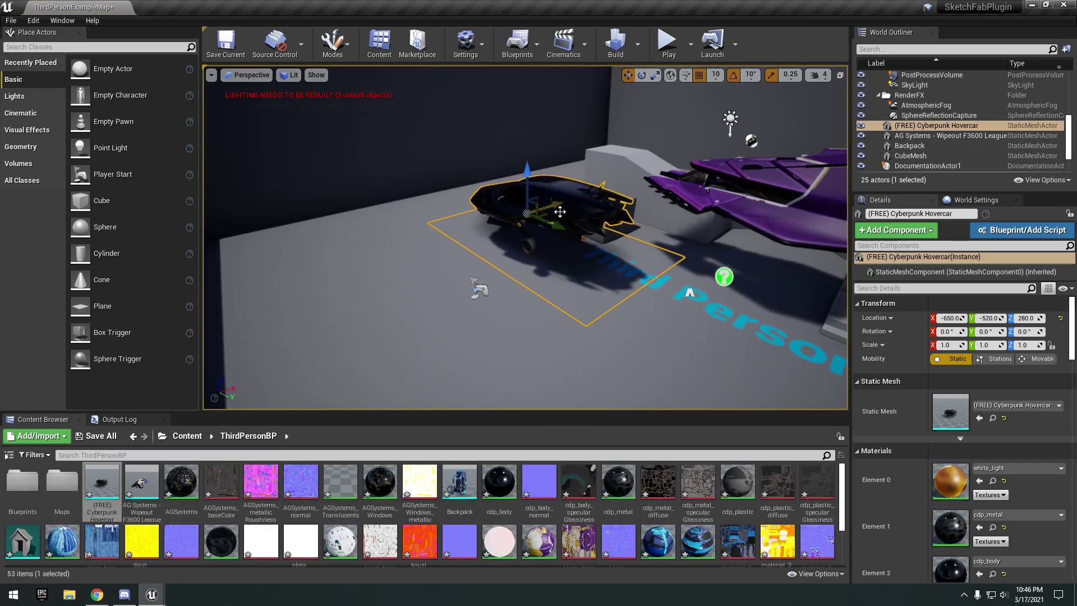
pyautogui.press('e')
pyautogui.moveTo(560, 212); pyautogui.dragTo(416, 247)
pyautogui.press('w')
pyautogui.moveTo(416, 248)
pyautogui.mouseDown(button='right')
pyautogui.moveTo(505, 248)
pyautogui.moveTo(437, 248)
pyautogui.mouseUp(button='right')
# - Switch to Chrome and review the supported versions and installation notes in the Sketchfab unreal-plugin README on GitHub
pyautogui.moveTo(1066, 145)
pyautogui.mouseDown()
pyautogui.moveTo(726, 114)
pyautogui.moveTo(641, 0)
pyautogui.mouseUp()
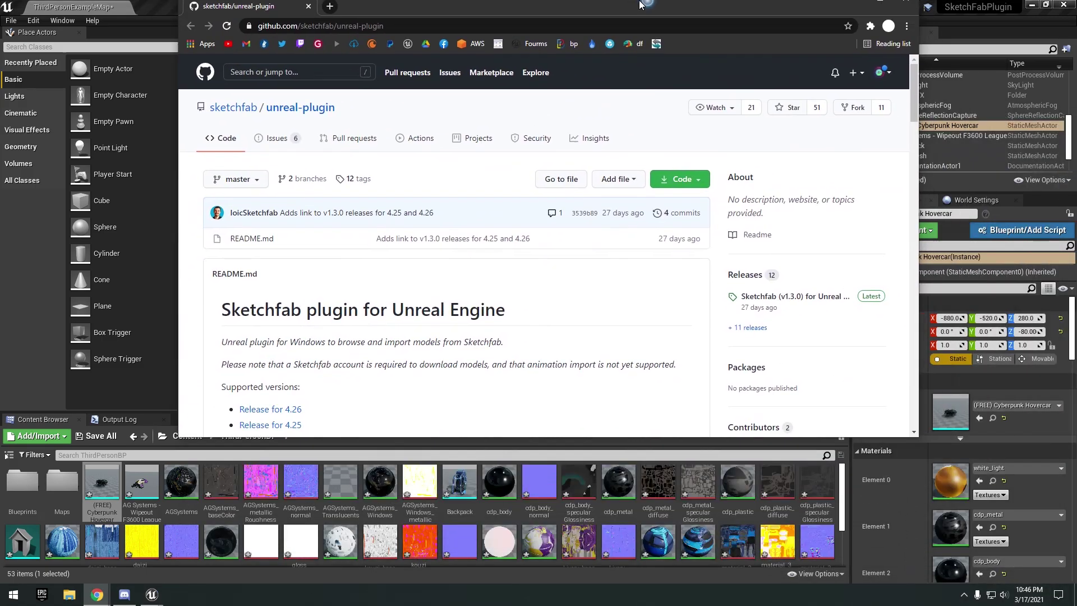
pyautogui.moveTo(220, 309); pyautogui.dragTo(394, 309)
pyautogui.scroll(-2, 495, 202)
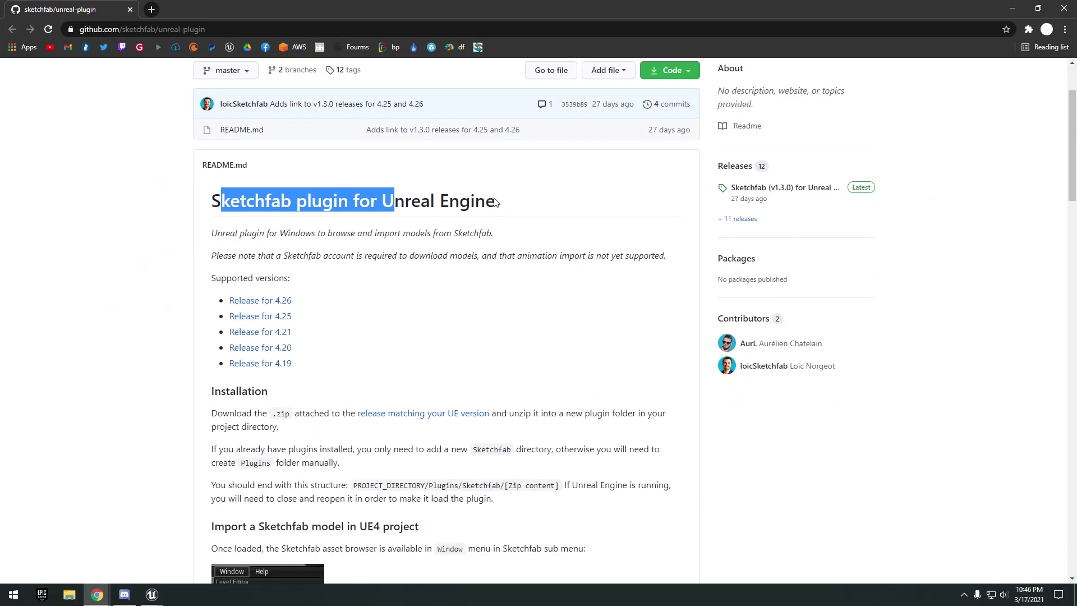
pyautogui.click(497, 202)
pyautogui.scroll(-1, 572, 206)
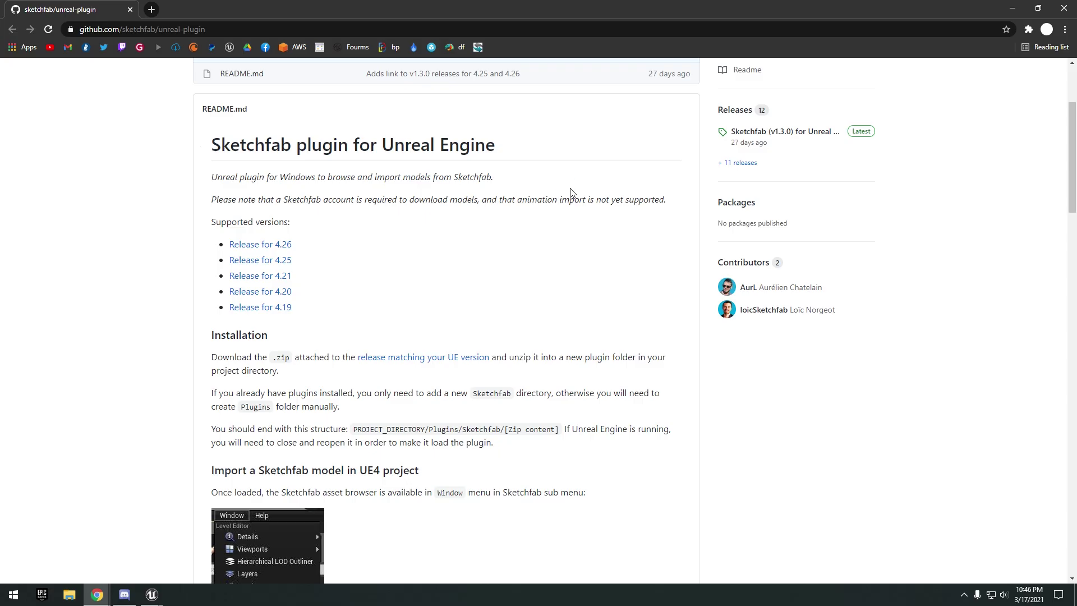
pyautogui.scroll(-1, 570, 189)
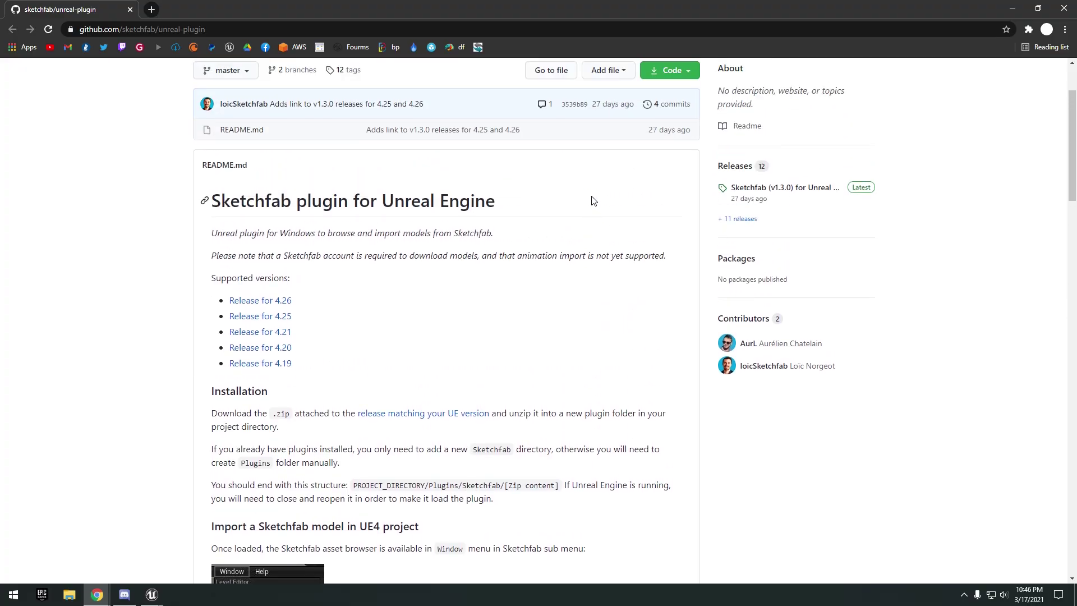
pyautogui.scroll(2, 594, 201)
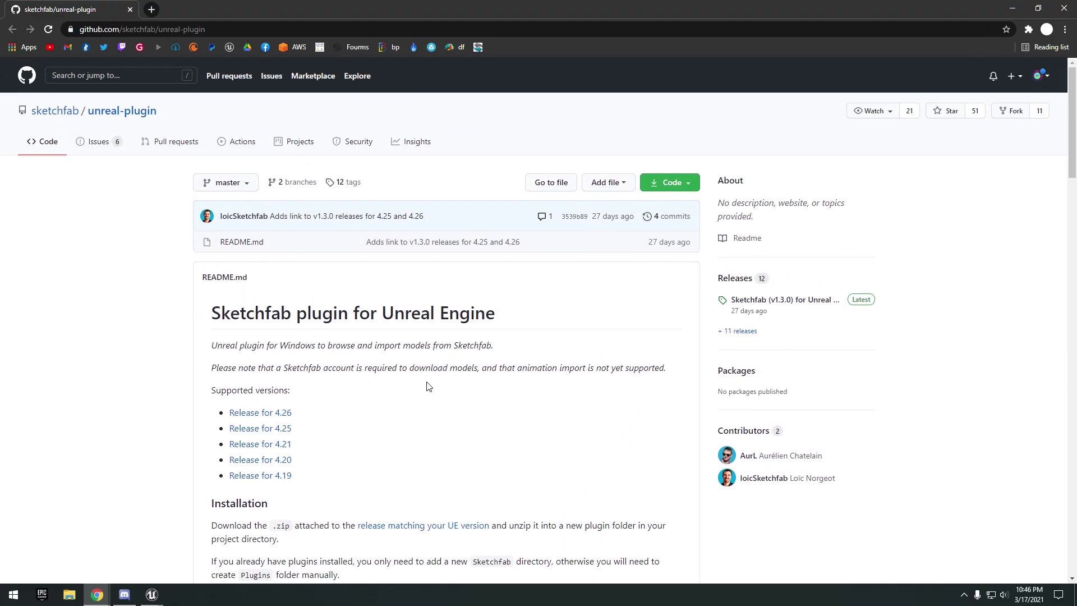
pyautogui.click(1014, 7)
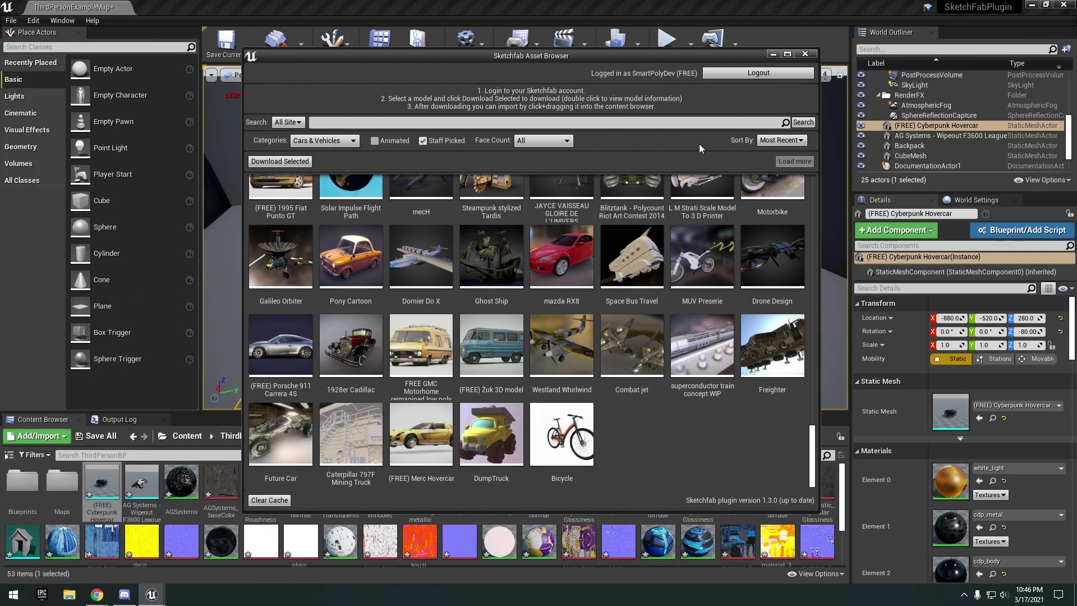
# - Look back through the loaded vehicle models in the Sketchfab Asset Browser and review the available model categories
pyautogui.scroll(15, 704, 356)
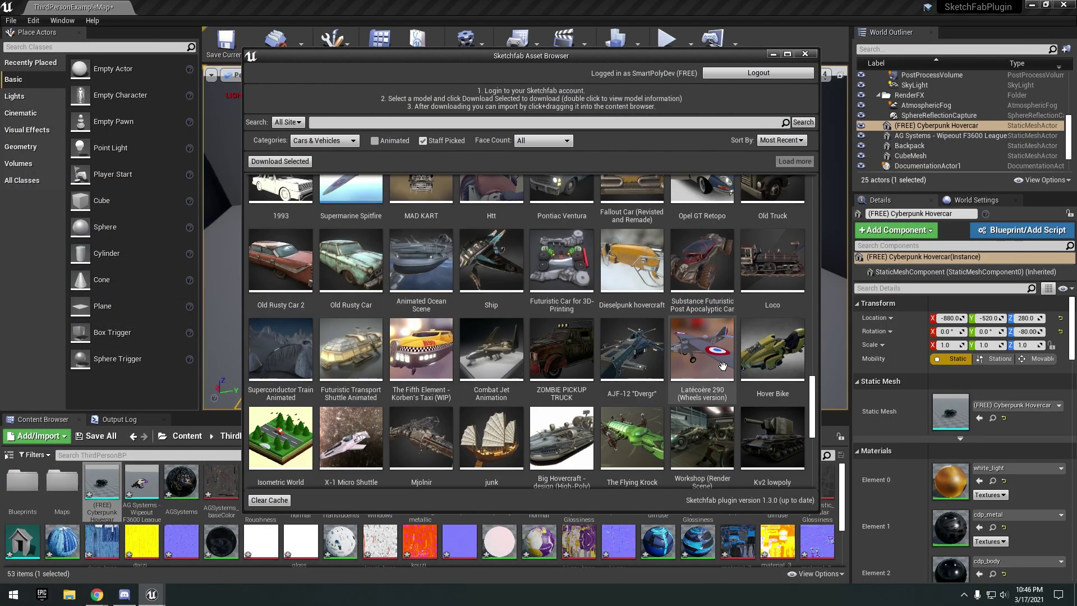
pyautogui.scroll(2, 715, 340)
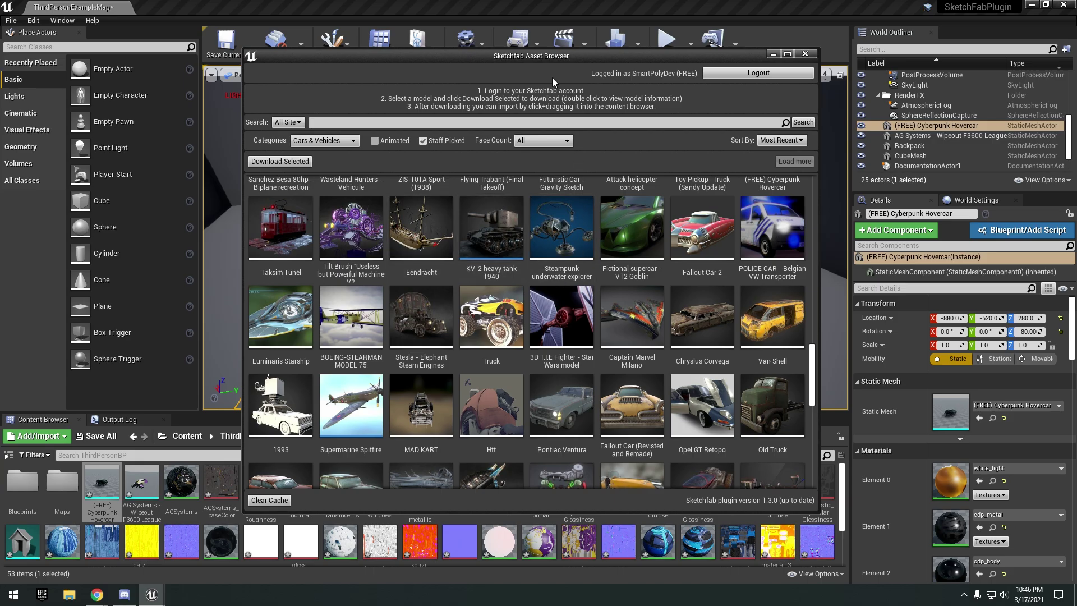
pyautogui.moveTo(555, 56); pyautogui.dragTo(549, 56)
pyautogui.scroll(3, 785, 336)
pyautogui.moveTo(807, 352); pyautogui.dragTo(796, 171)
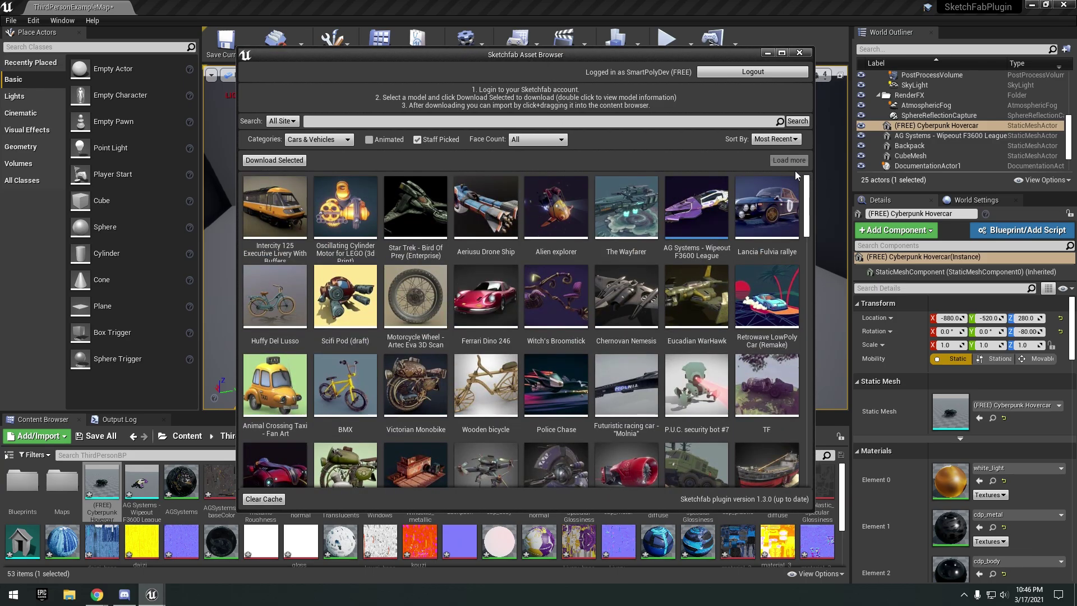
pyautogui.click(333, 144)
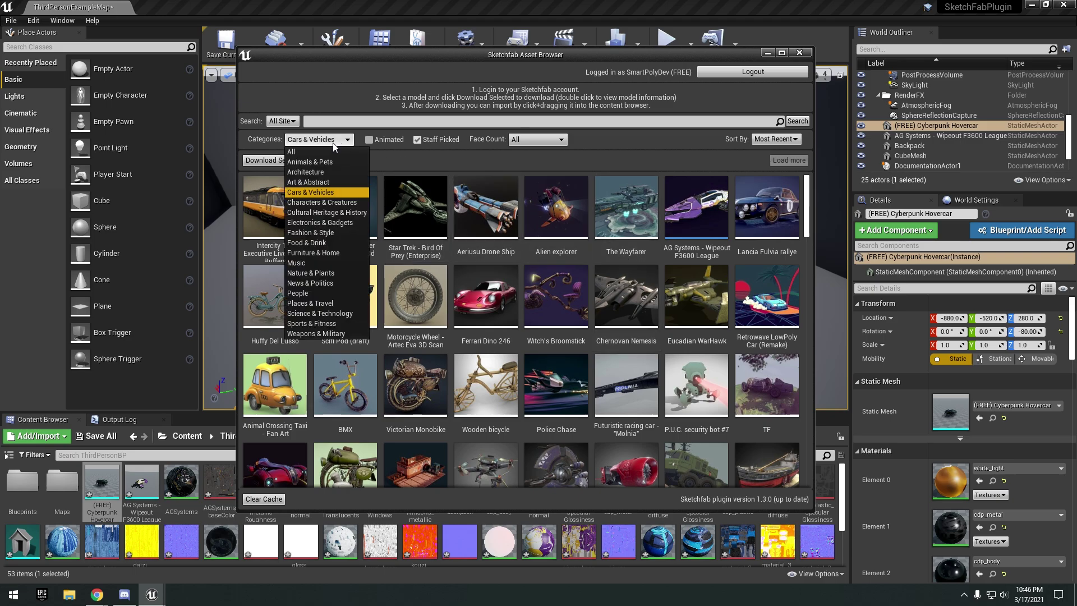
pyautogui.click(625, 145)
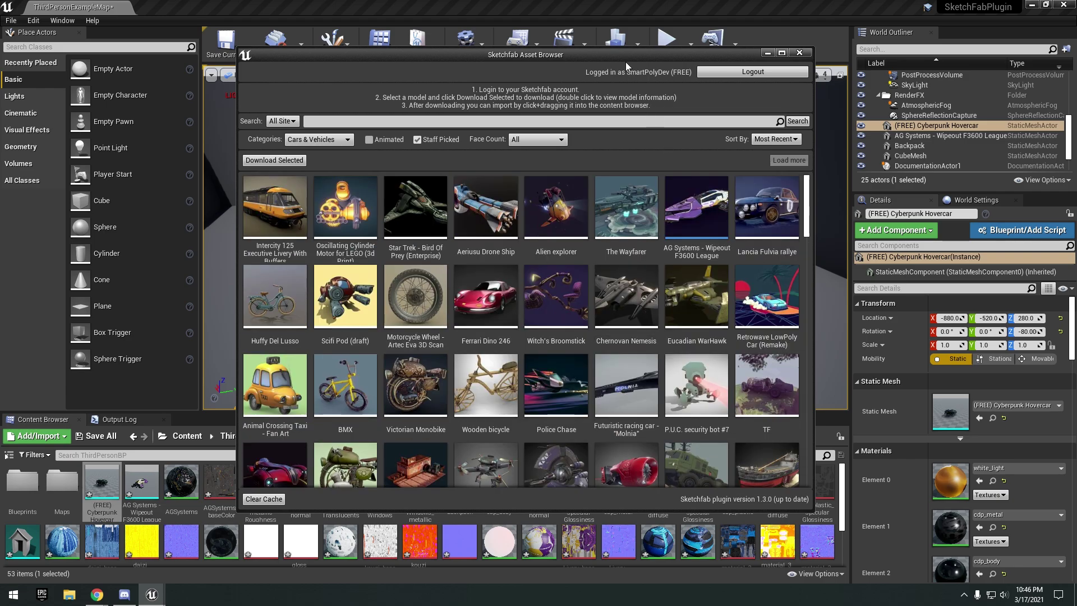
pyautogui.moveTo(619, 55); pyautogui.dragTo(613, 53)
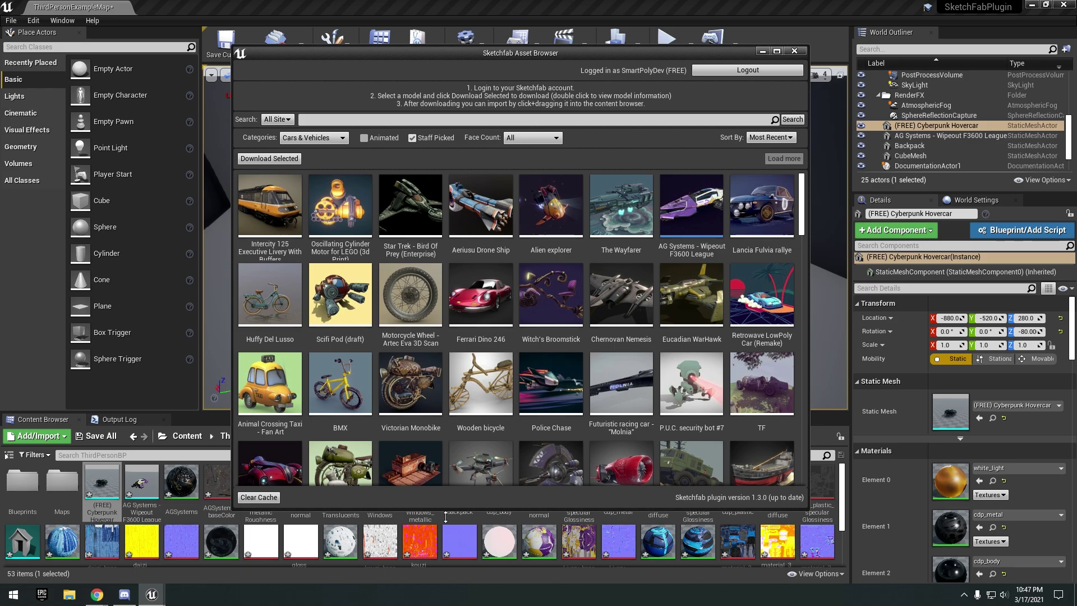
# - View the model and license information of the Alien explorer, The Wayfarer and the Lancia Fulvia rallye
pyautogui.doubleClick(569, 197)
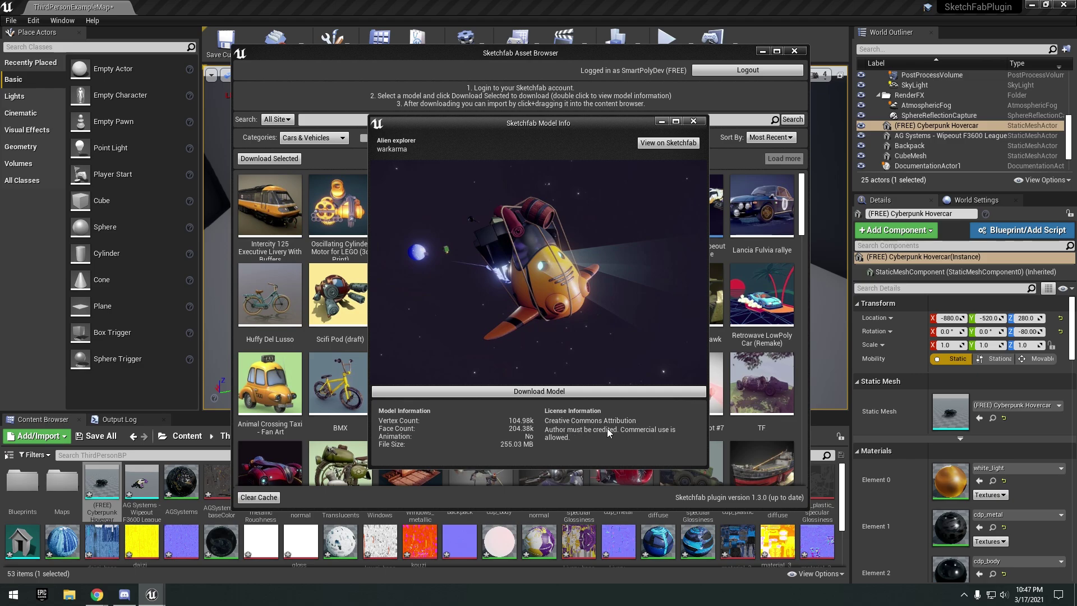
pyautogui.click(694, 121)
pyautogui.doubleClick(658, 457)
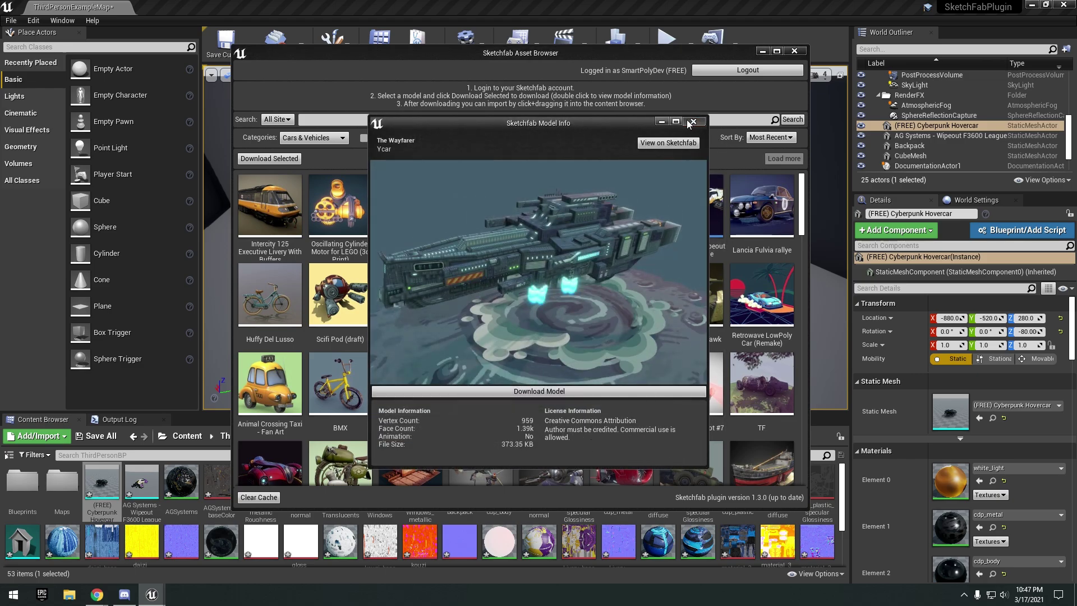
pyautogui.doubleClick(762, 207)
pyautogui.click(693, 121)
pyautogui.moveTo(682, 51); pyautogui.dragTo(665, 49)
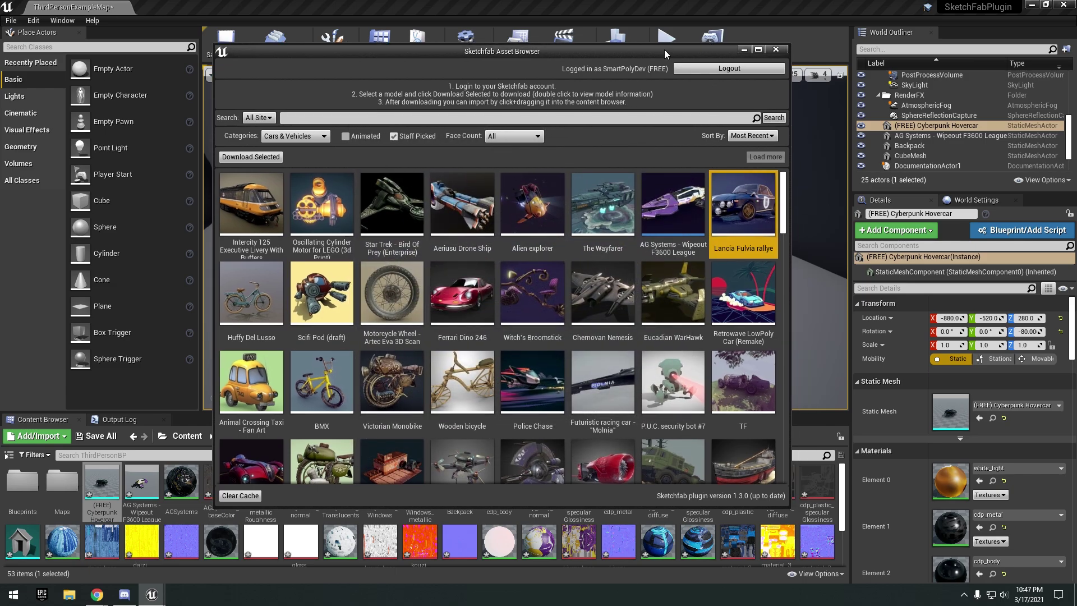
pyautogui.scroll(-3, 605, 314)
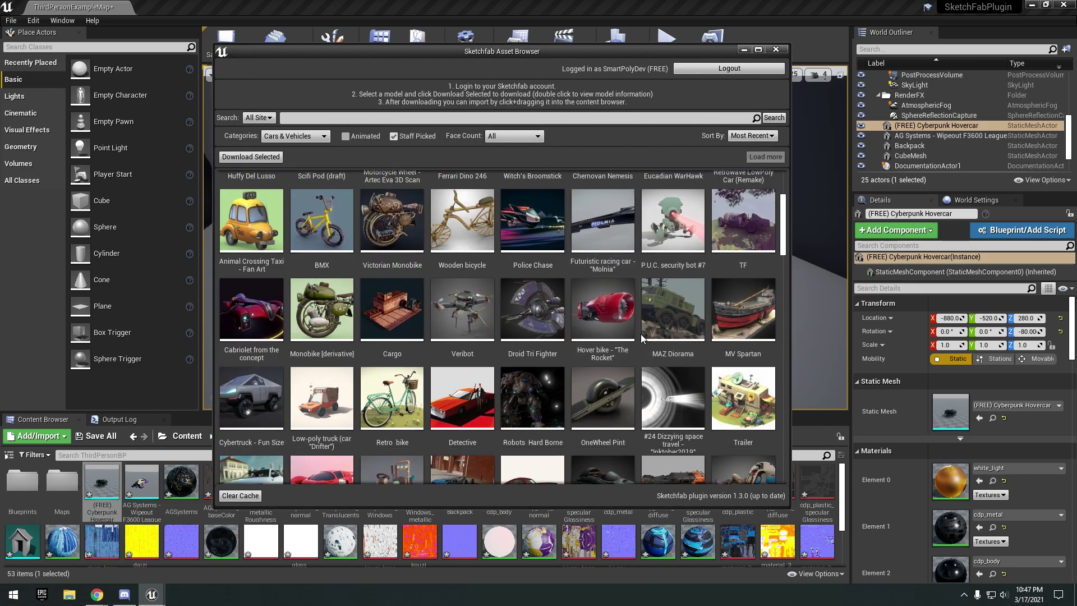
pyautogui.scroll(3, 643, 314)
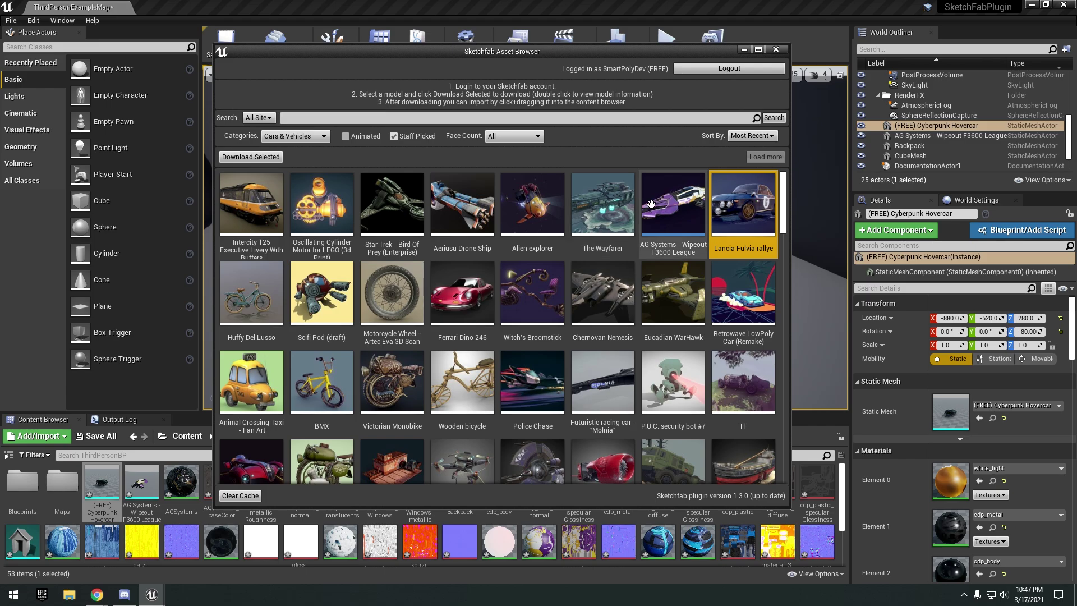